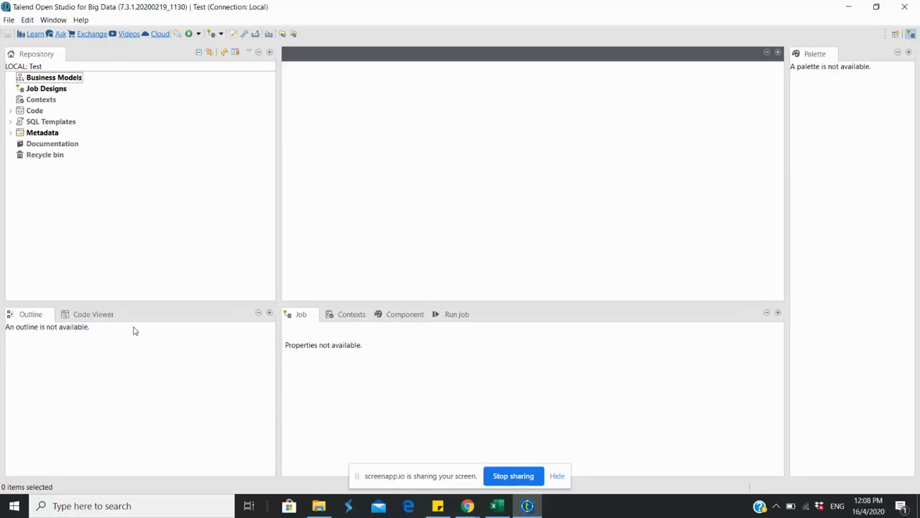
Create a job named Trial with purpose "To display output data in MS Excel" and description "Data Mining Presentation".
left_click(46, 89)
right_click(46, 94)
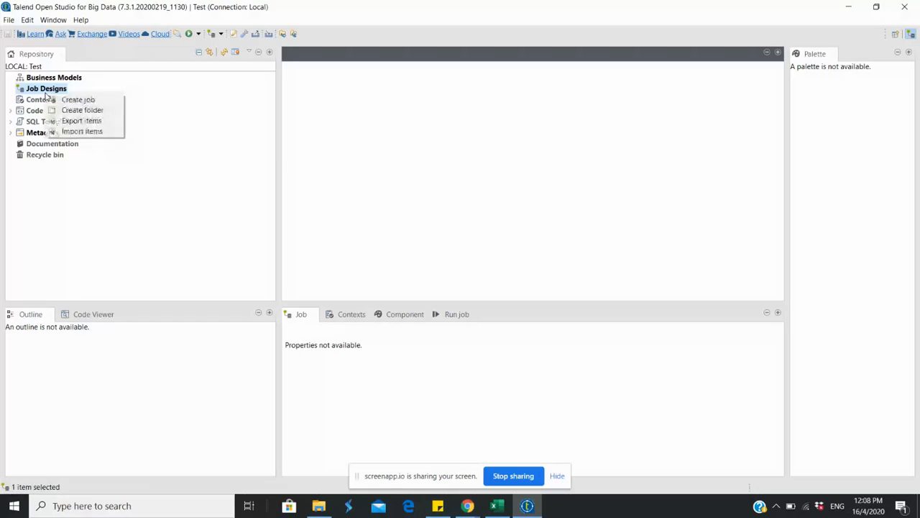
left_click(59, 99)
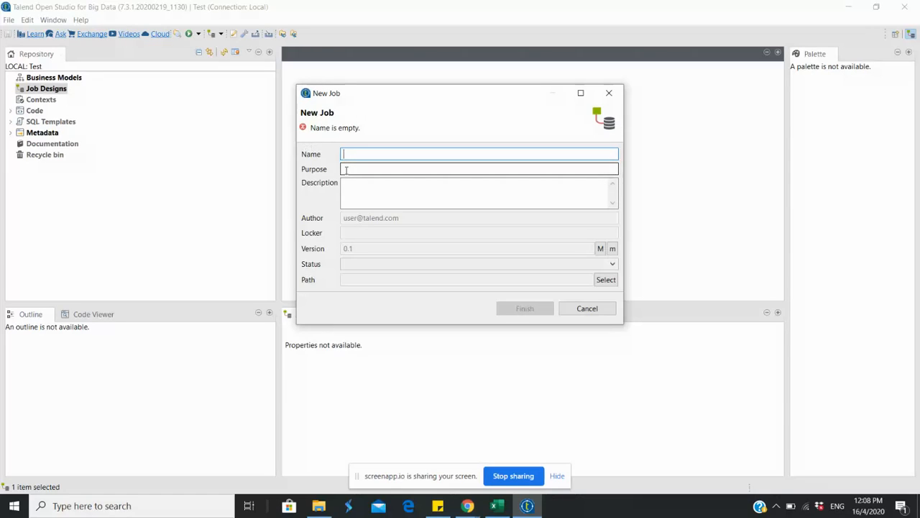
type("Trial")
left_click(380, 172)
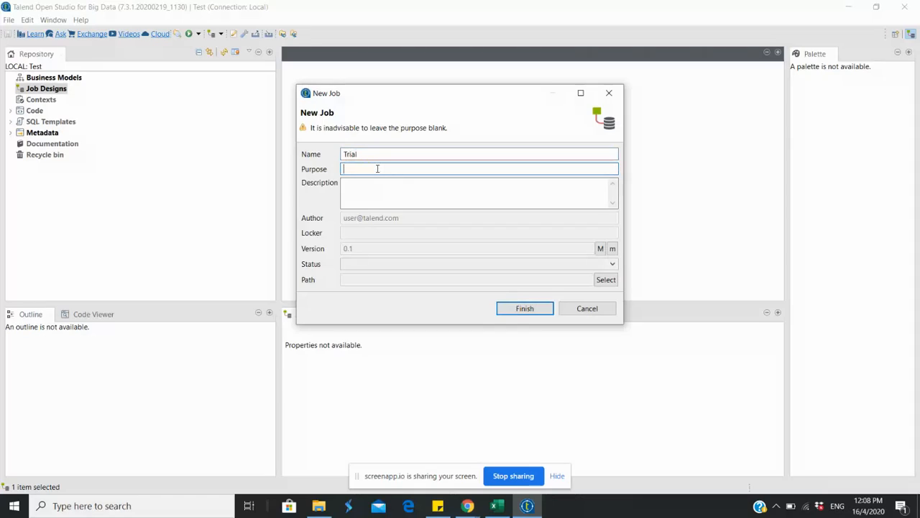
type("To display output data in MS Excel")
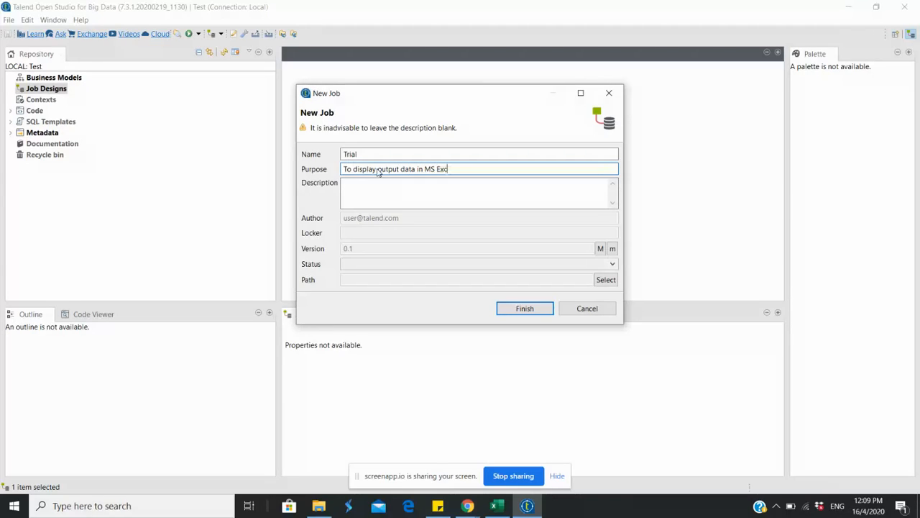
left_click(367, 187)
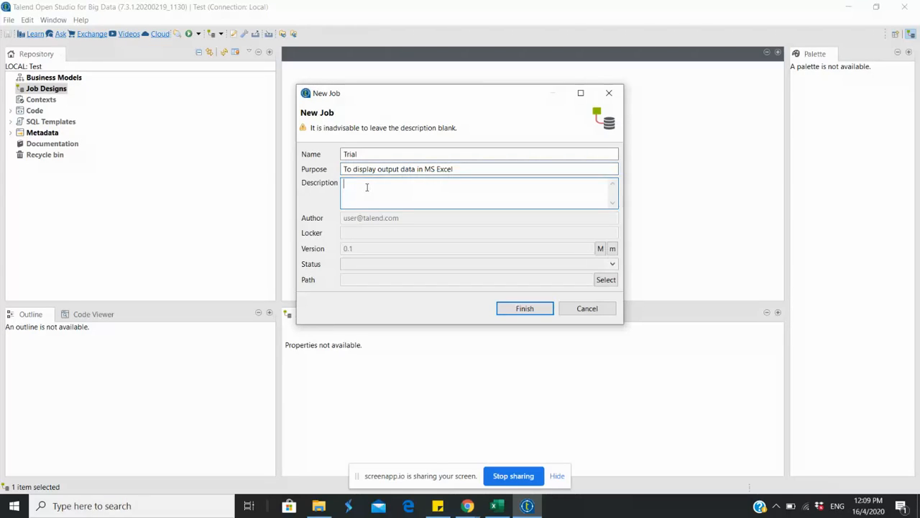
type("Data Mini")
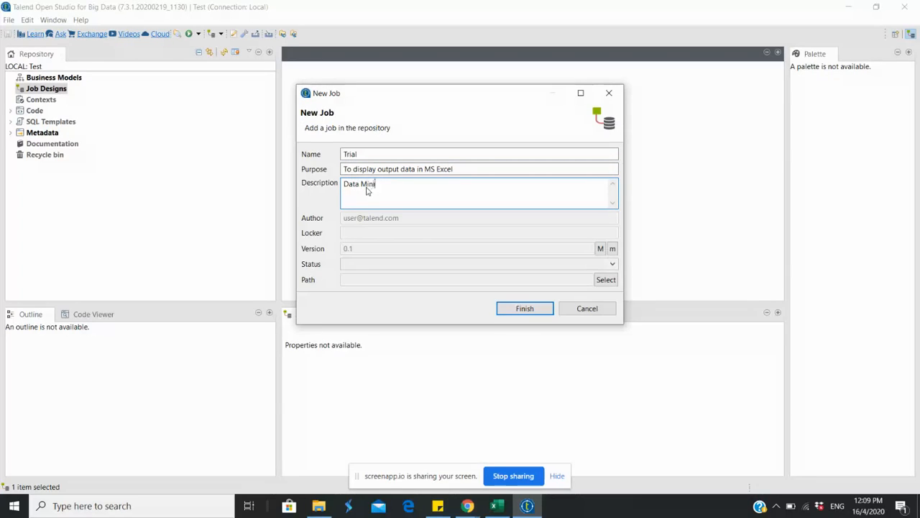
type("ng Presentation")
left_click(502, 311)
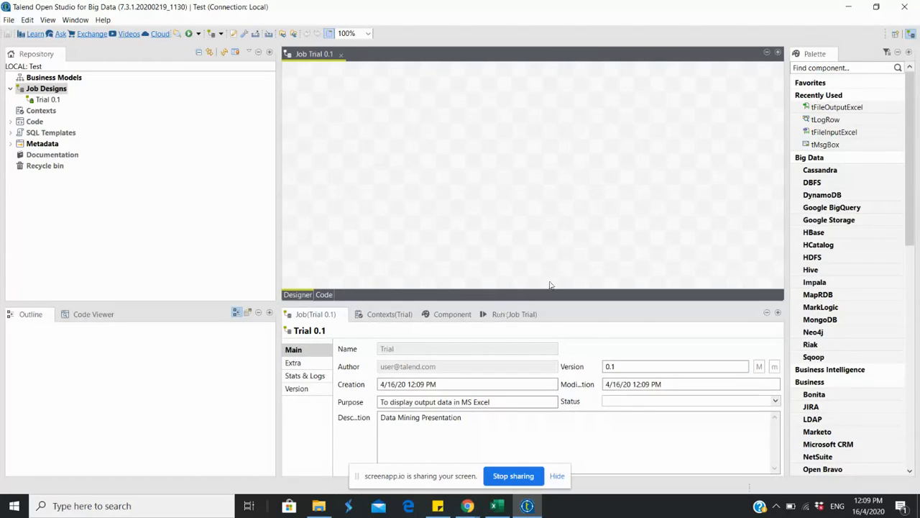
Place a tFileInputExcel component on the job canvas and a tLogRow component level with it to its right.
left_click(816, 145)
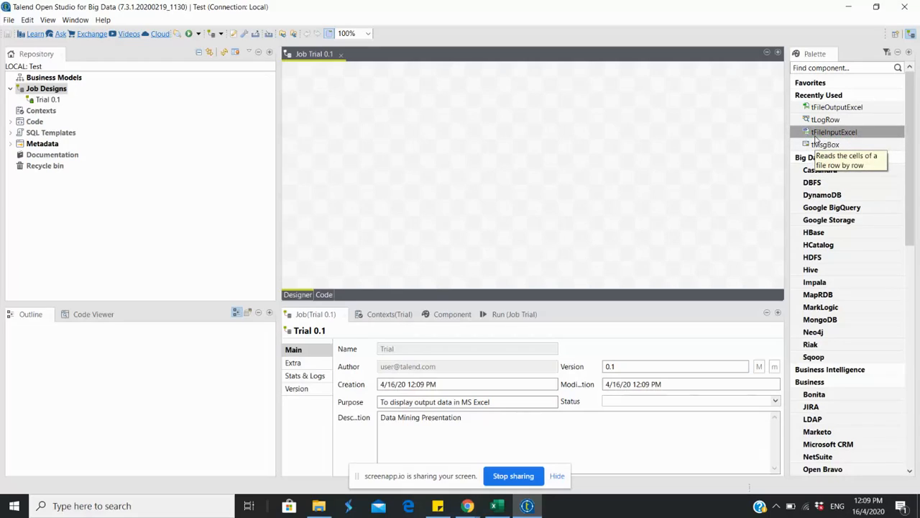
left_click_drag(820, 132, 327, 146)
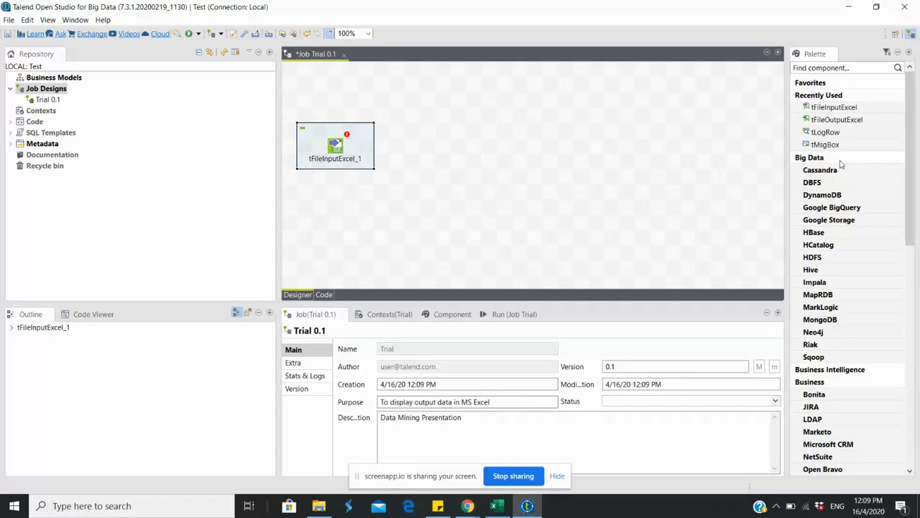
left_click(826, 132)
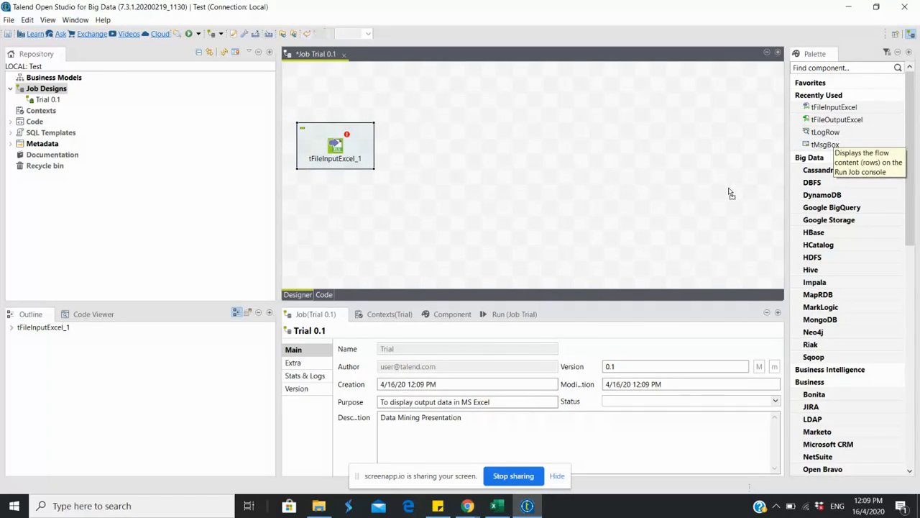
left_click(479, 158)
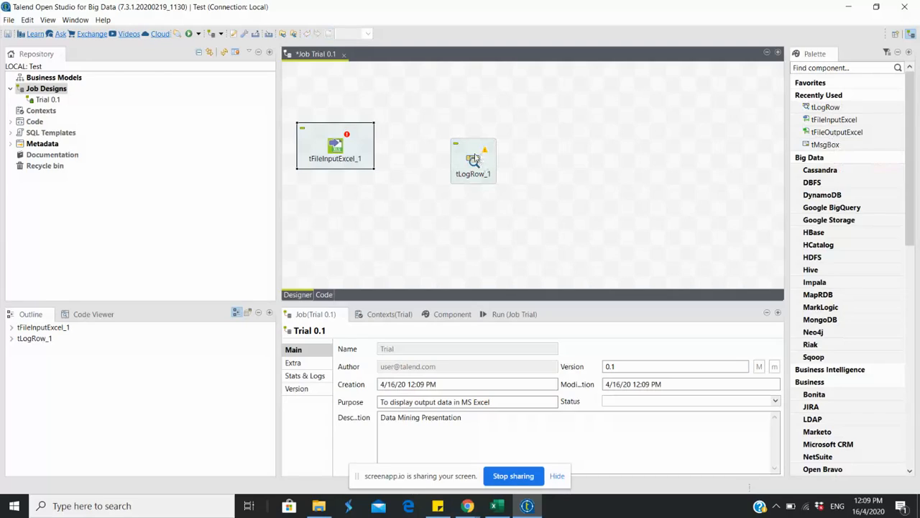
left_click_drag(474, 158, 487, 137)
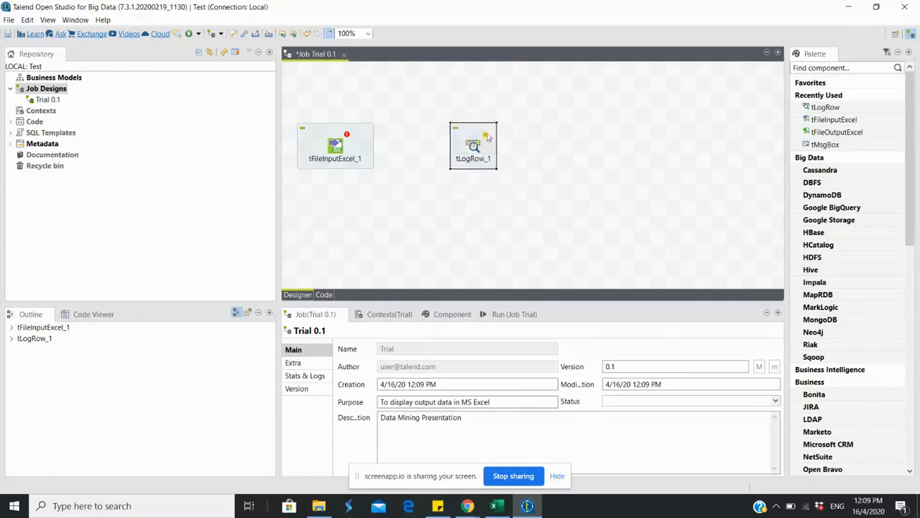
Place a tFileOutputExcel component on the canvas to the right of tLogRow, in line with it.
left_click(838, 121)
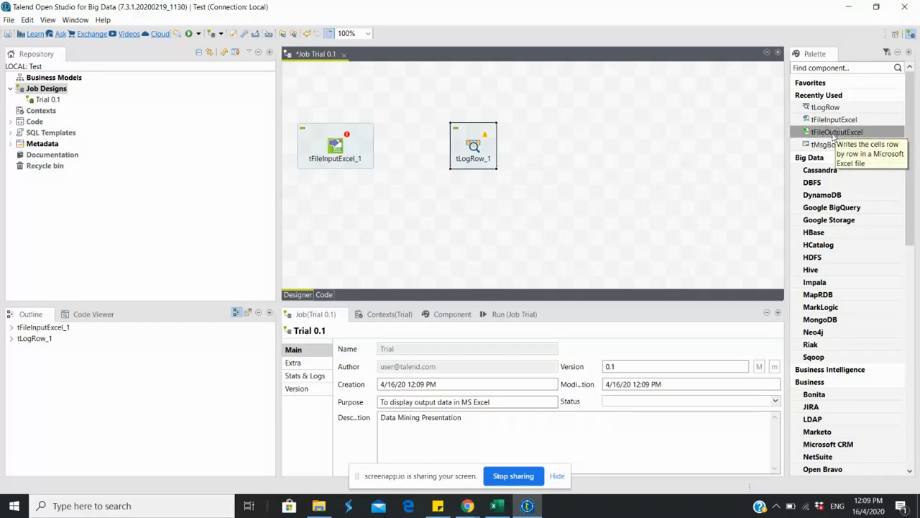
left_click_drag(833, 135, 628, 144)
left_click(684, 138)
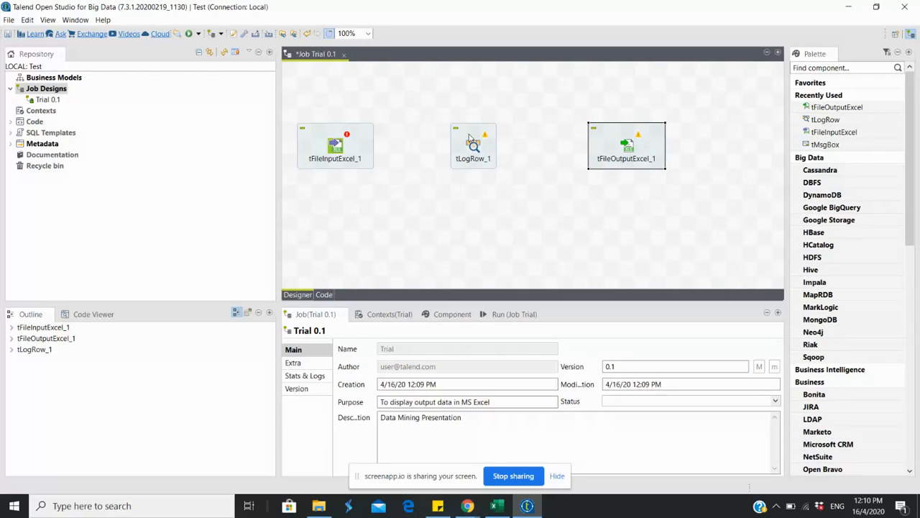
Connect tFileInputExcel_1 to tLogRow_1 with a Main row link.
left_click(341, 149)
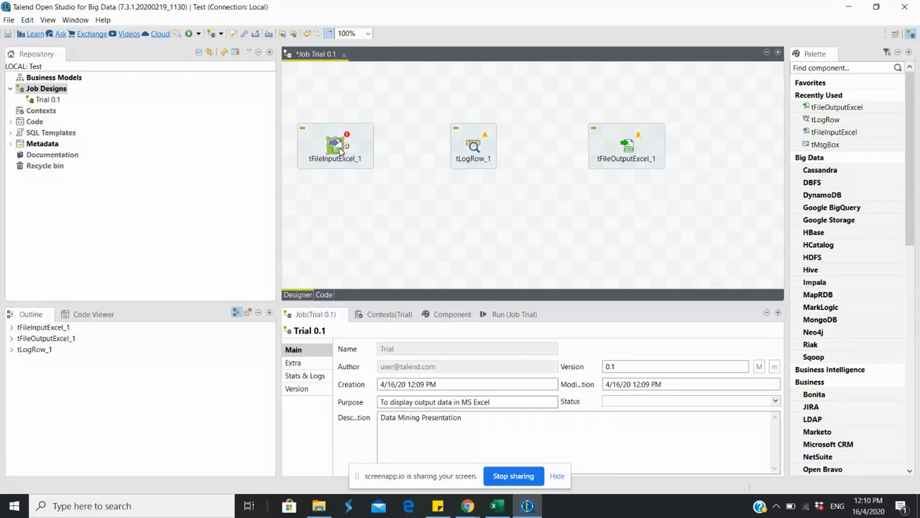
right_click(341, 148)
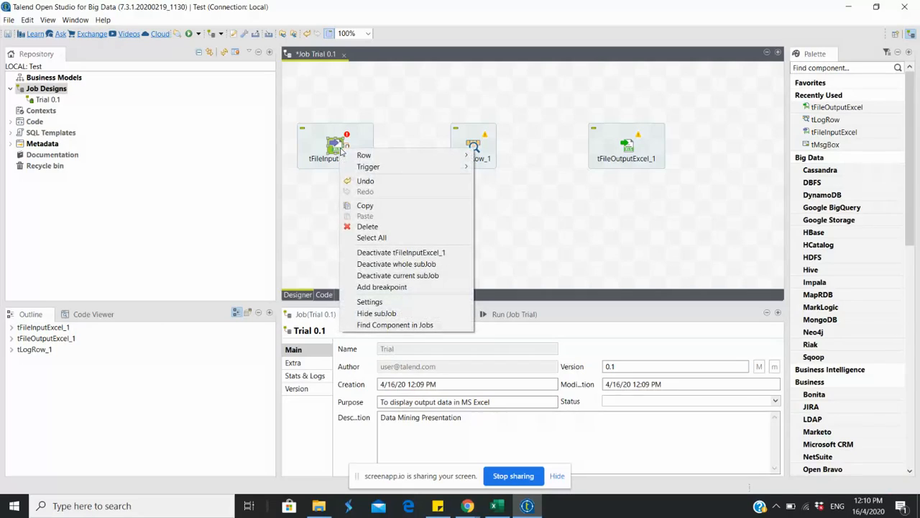
mouse_move(353, 156)
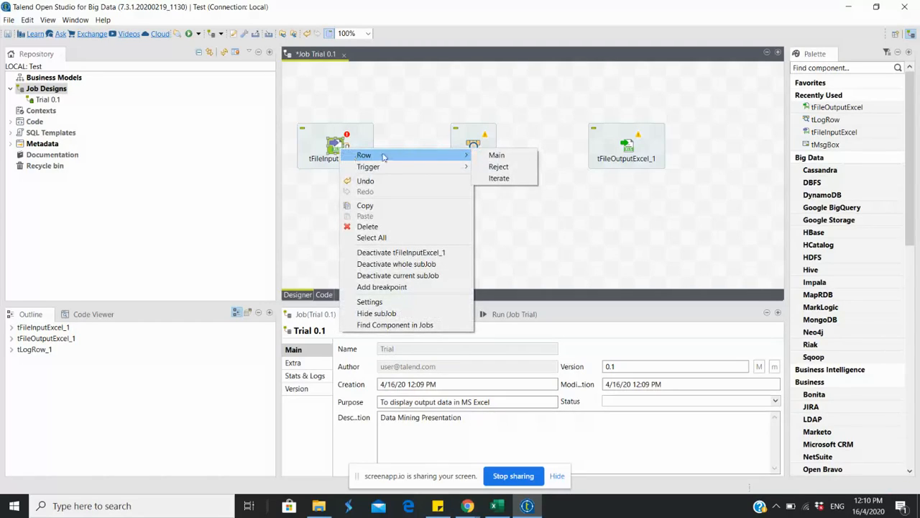
left_click(496, 155)
left_click(473, 148)
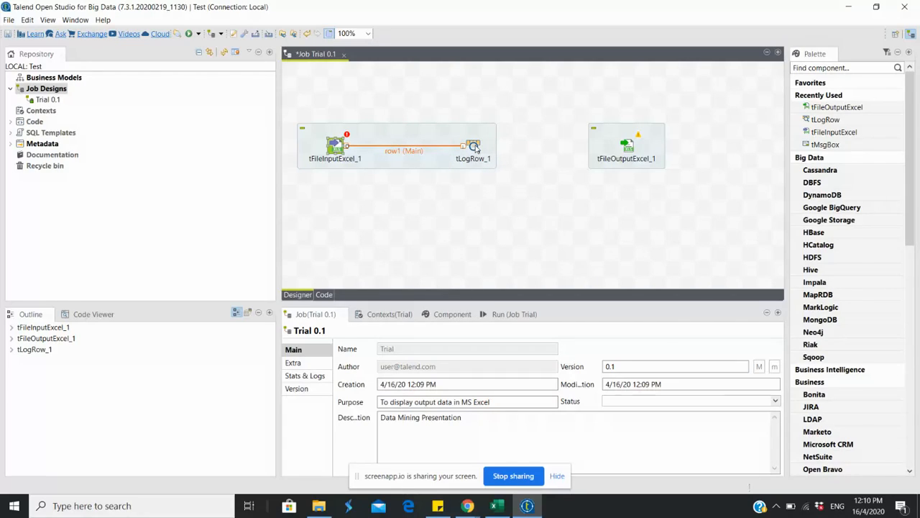
Connect tLogRow_1 to tFileOutputExcel_1 with a Main row link.
right_click(475, 148)
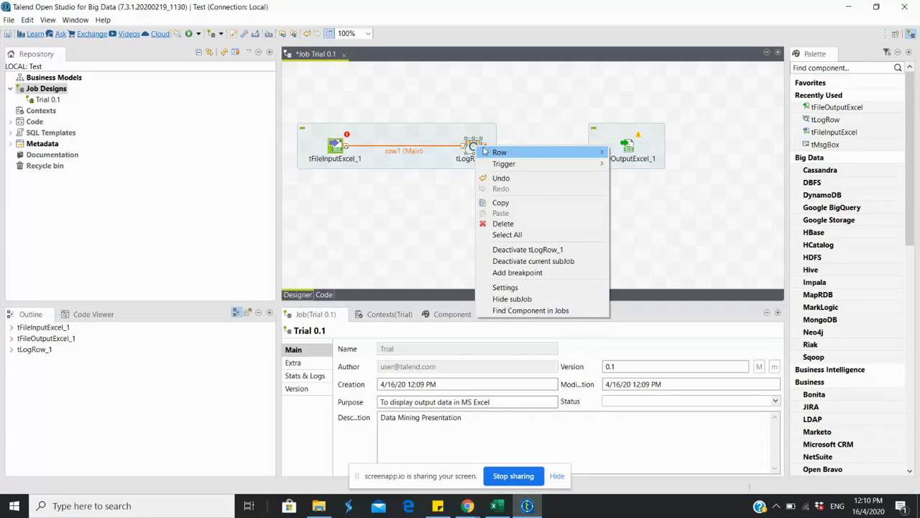
mouse_move(500, 152)
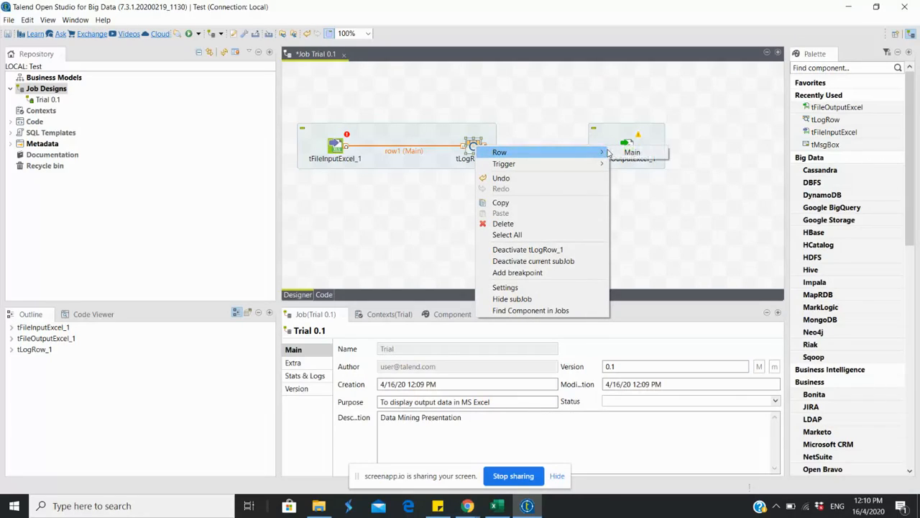
left_click(630, 152)
left_click(627, 148)
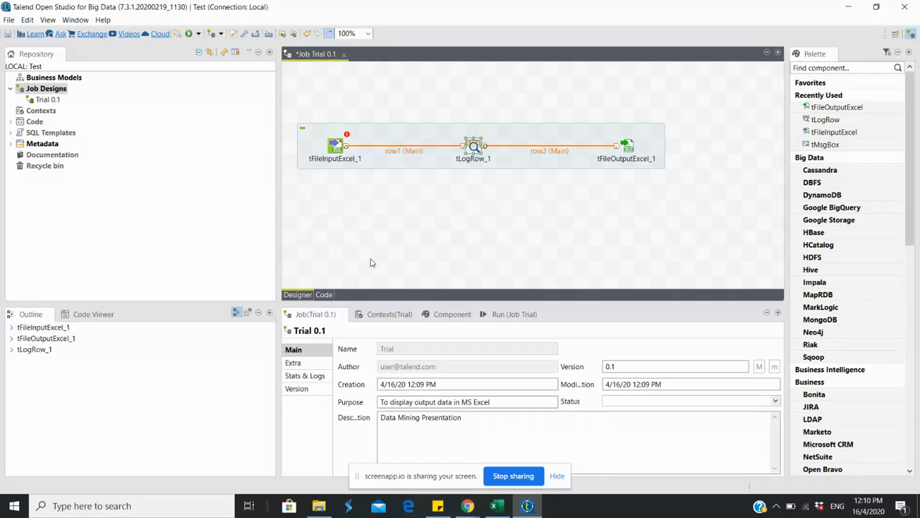
Set the source file of tFileInputExcel_1 to sample.xls from the Desktop folder.
double_click(335, 147)
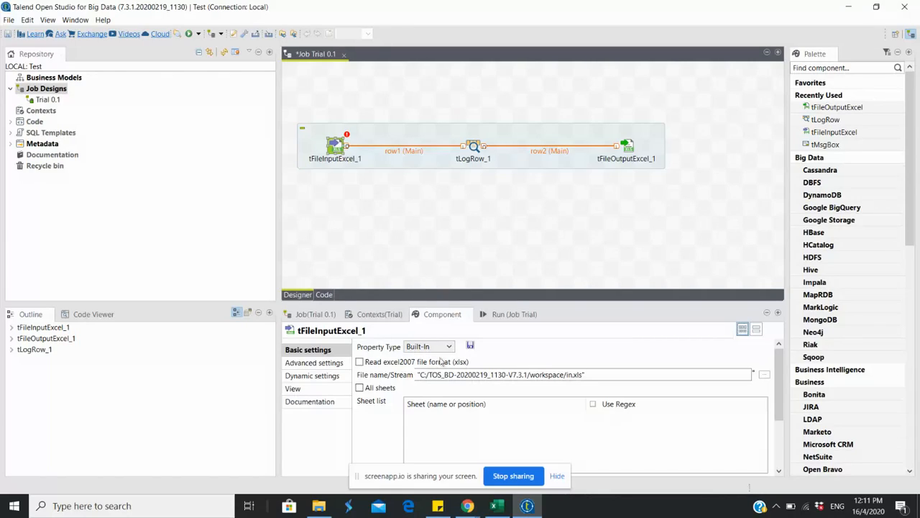
left_click(766, 375)
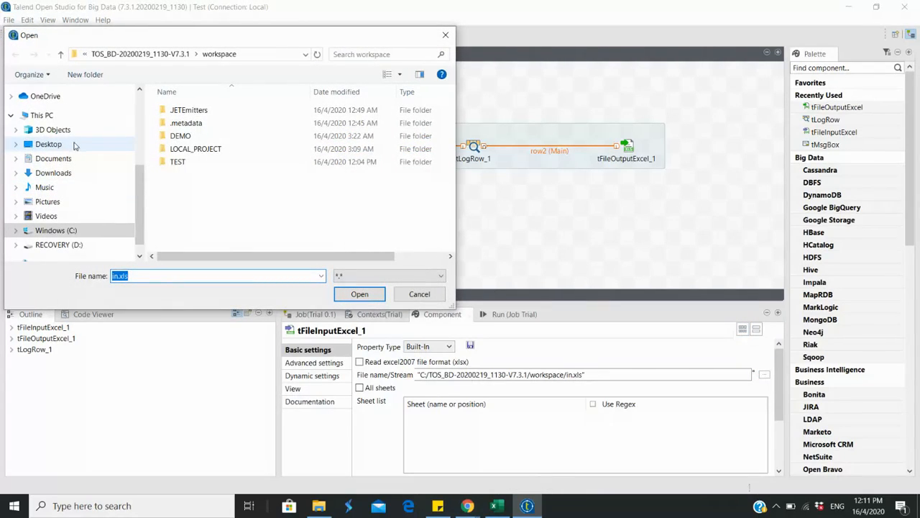
left_click(50, 144)
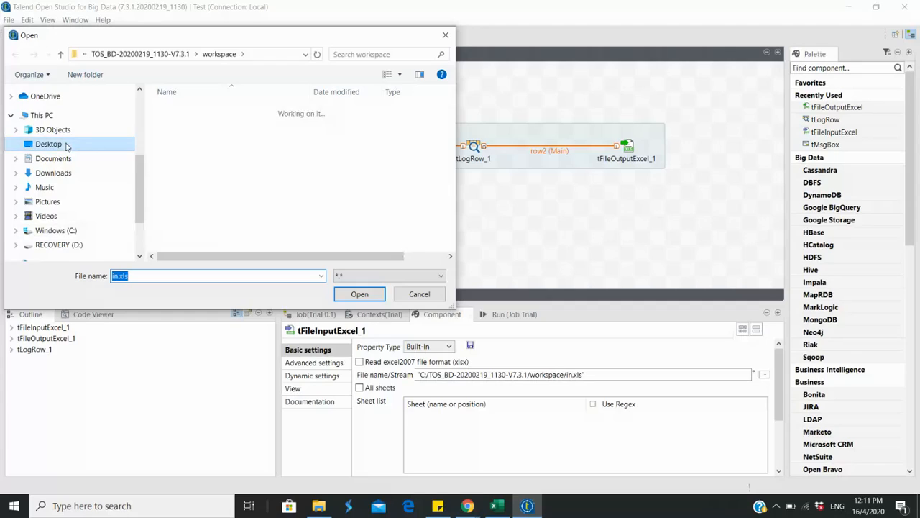
left_click(235, 216)
scroll(228, 205, "down", 4)
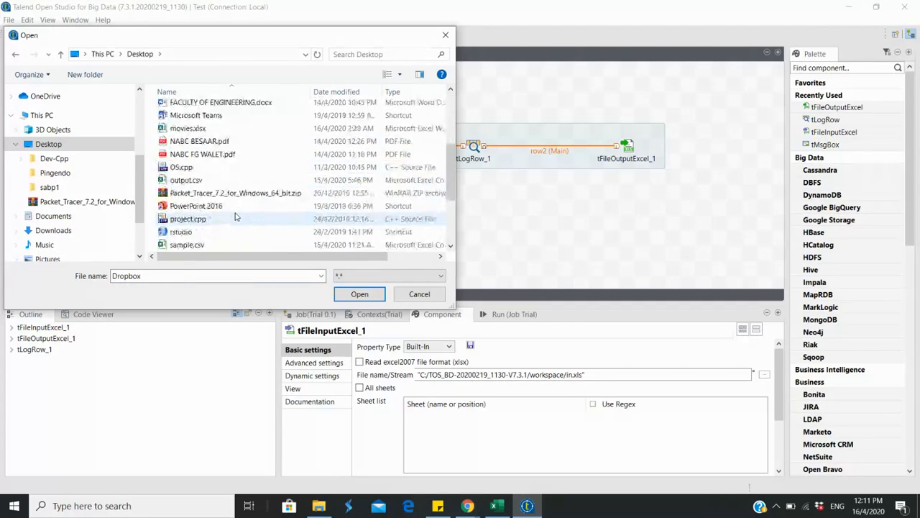
double_click(224, 194)
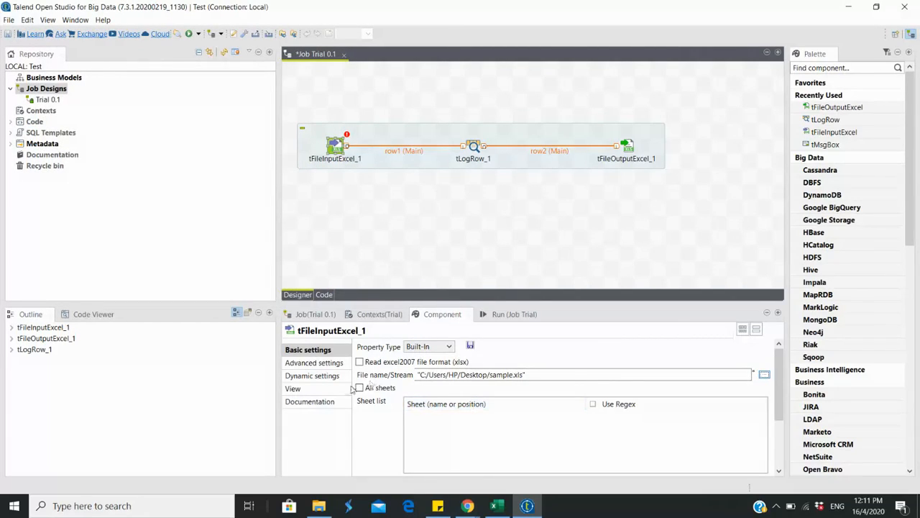
Make tFileInputExcel_1 read all sheets and set its Header to 1.
scroll(396, 436, "down", 5)
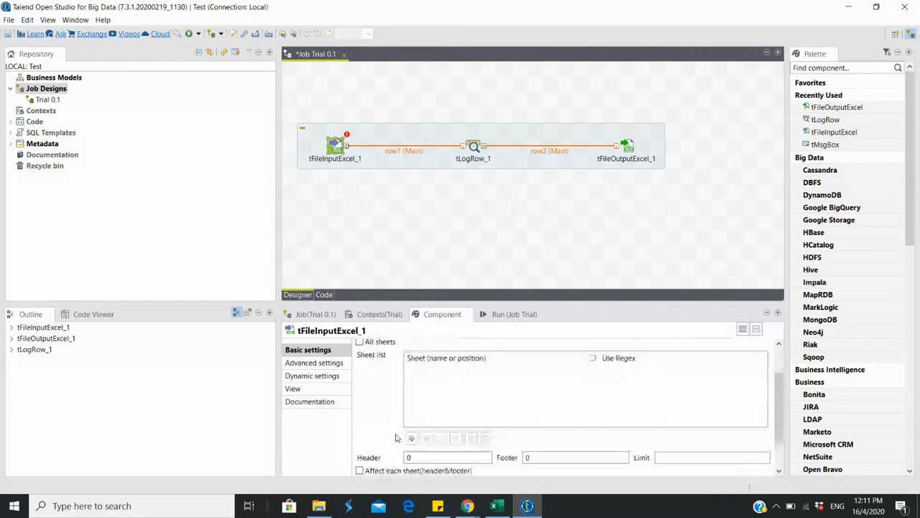
scroll(397, 436, "up", 5)
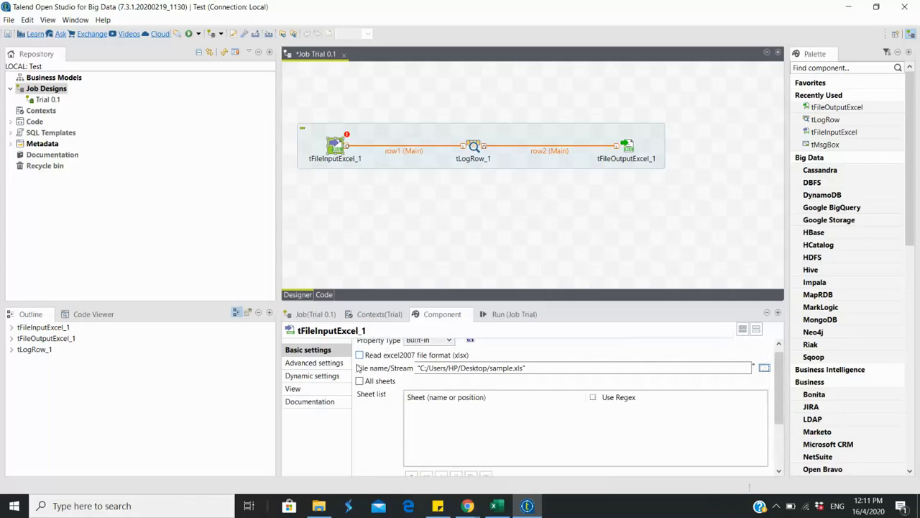
left_click(359, 382)
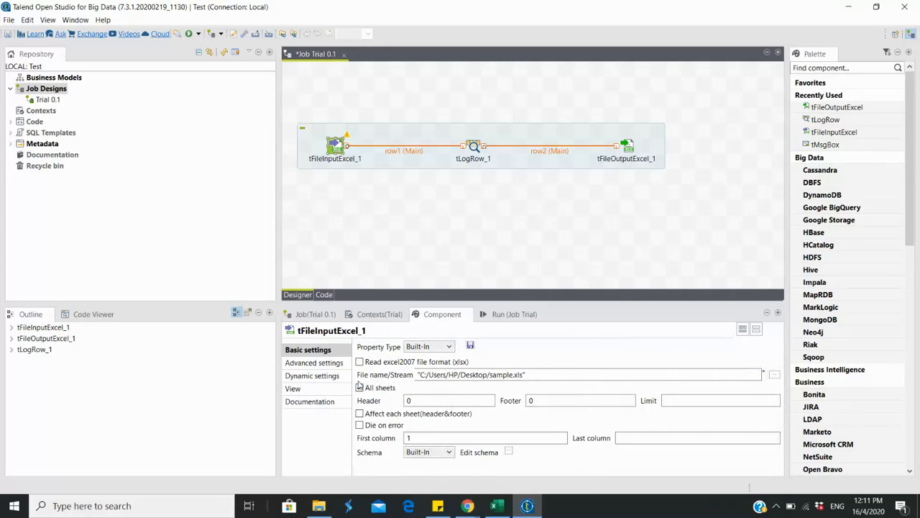
left_click(408, 401)
type("0")
left_click(414, 403)
key("BackSpace")
type("1")
Open the schema of tFileInputExcel_1 and examine the column headers of sample.xls in Excel.
left_click(508, 452)
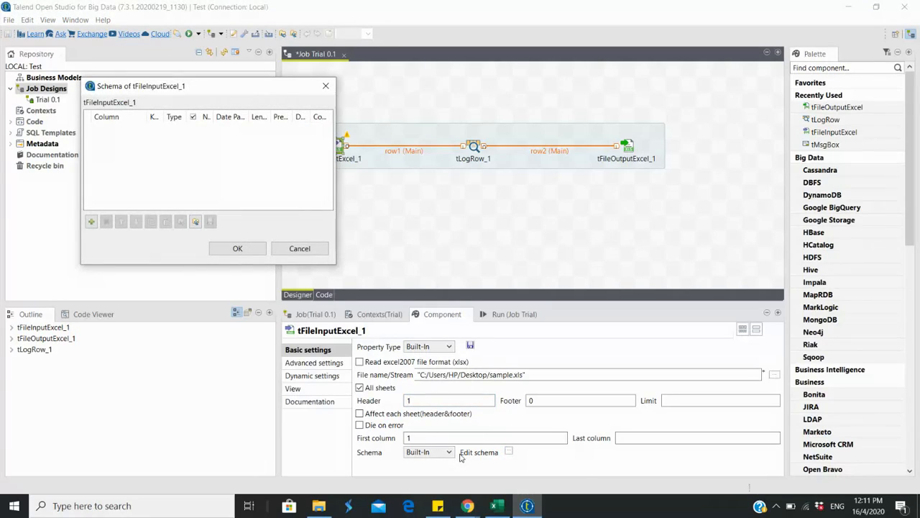
left_click(499, 506)
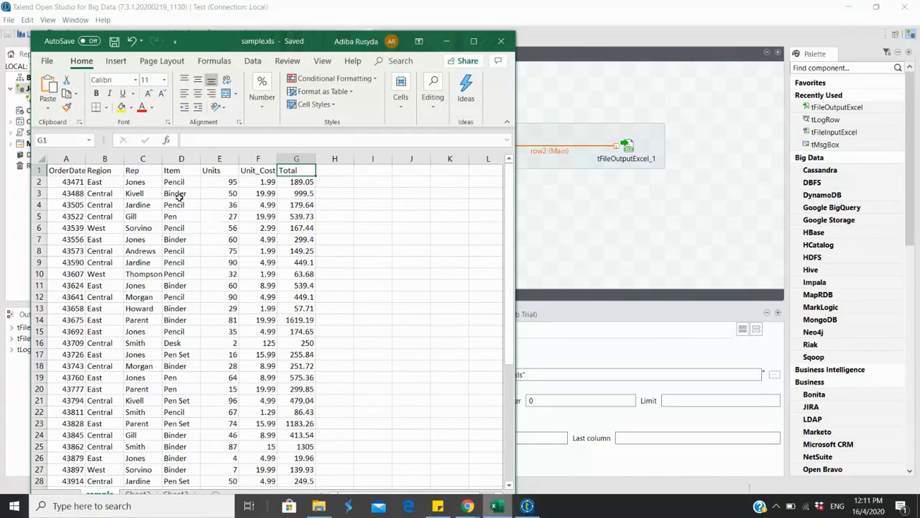
left_click(69, 171)
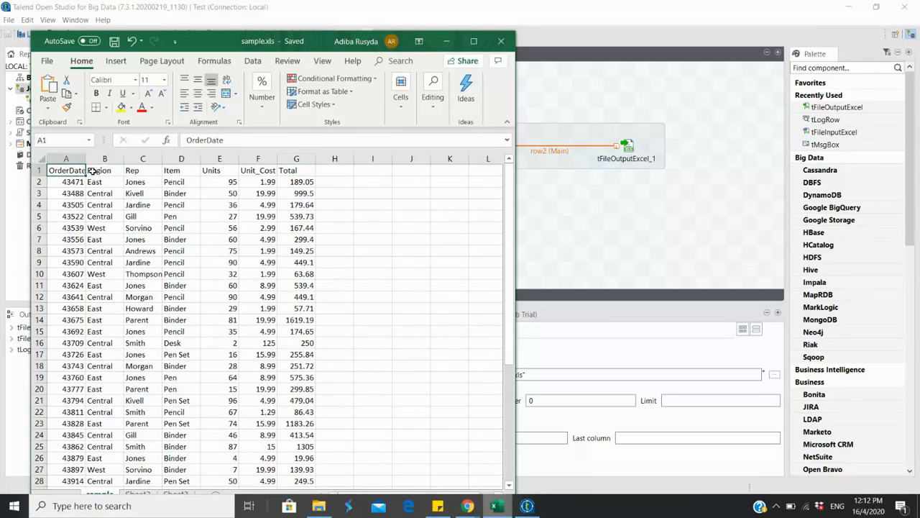
left_click(99, 171)
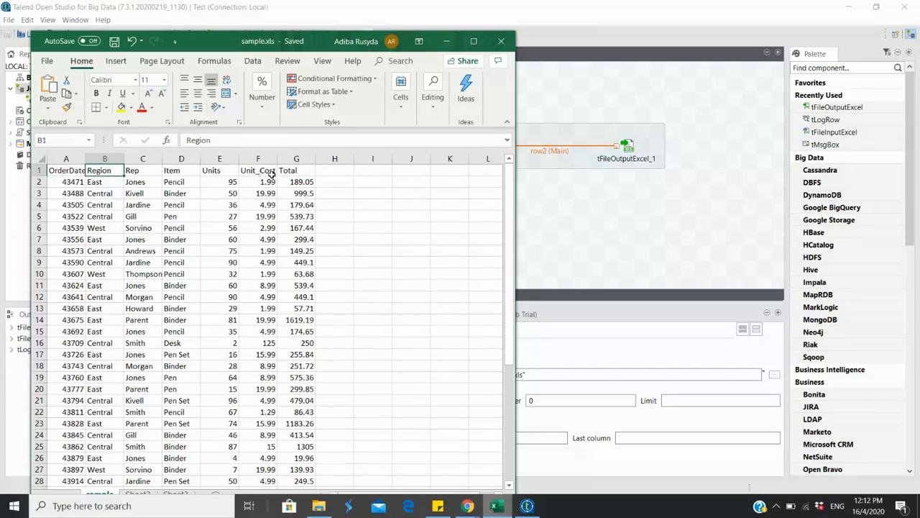
left_click(447, 44)
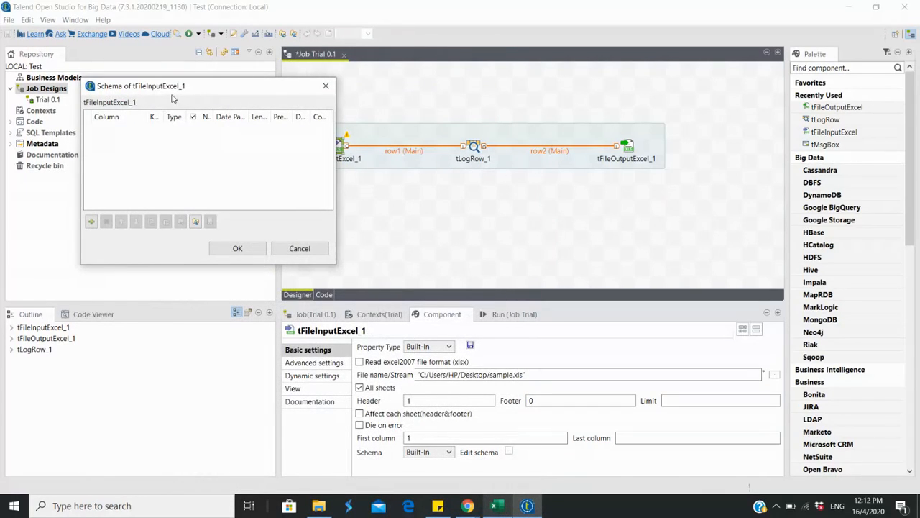
Add a first column named OrderDate to the tFileInputExcel_1 schema.
left_click(91, 221)
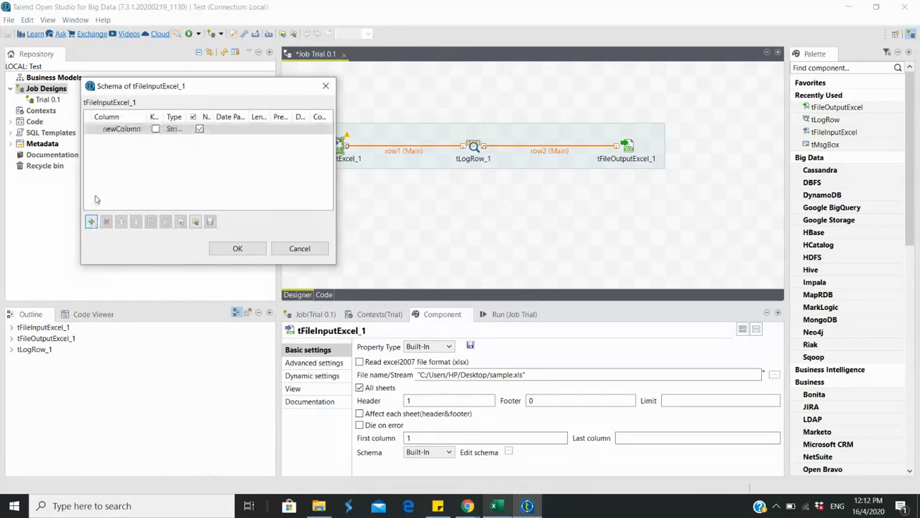
left_click(107, 129)
type("C")
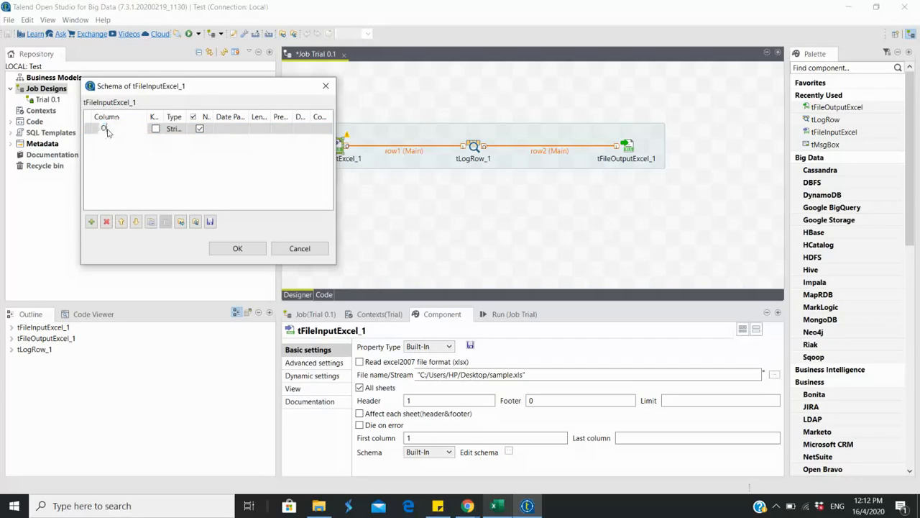
type("rderD")
Add five more columns to the schema and name the first two of them Region and Rep.
left_click(91, 222)
left_click(92, 221)
left_click(92, 221)
left_click(91, 222)
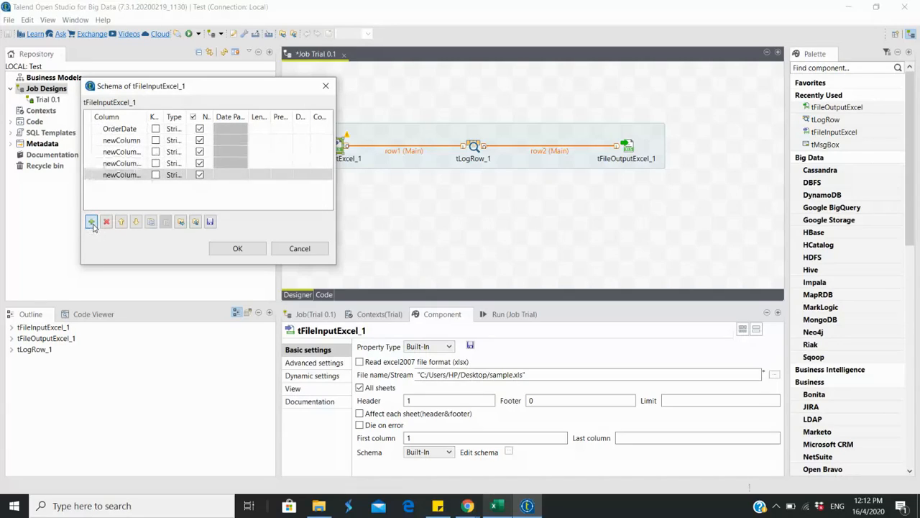
left_click(91, 222)
left_click(128, 140)
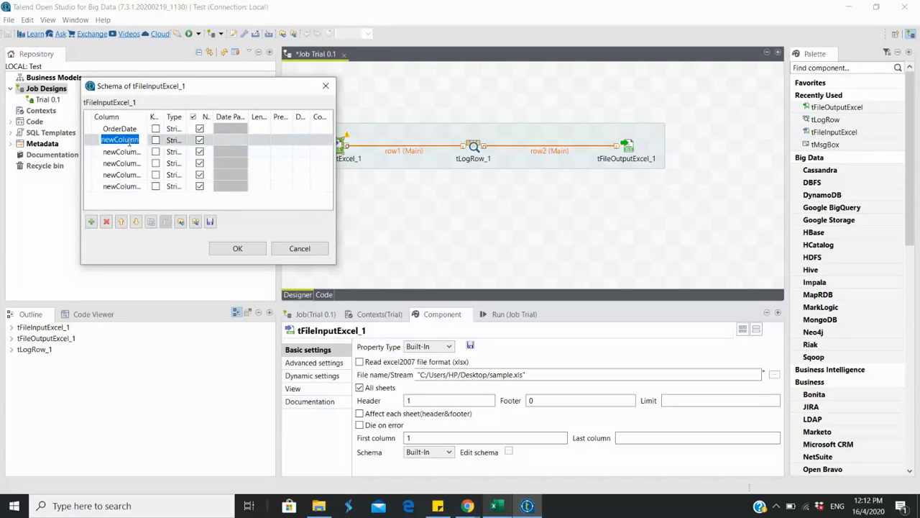
type("Region")
left_click(127, 150)
type("Rep")
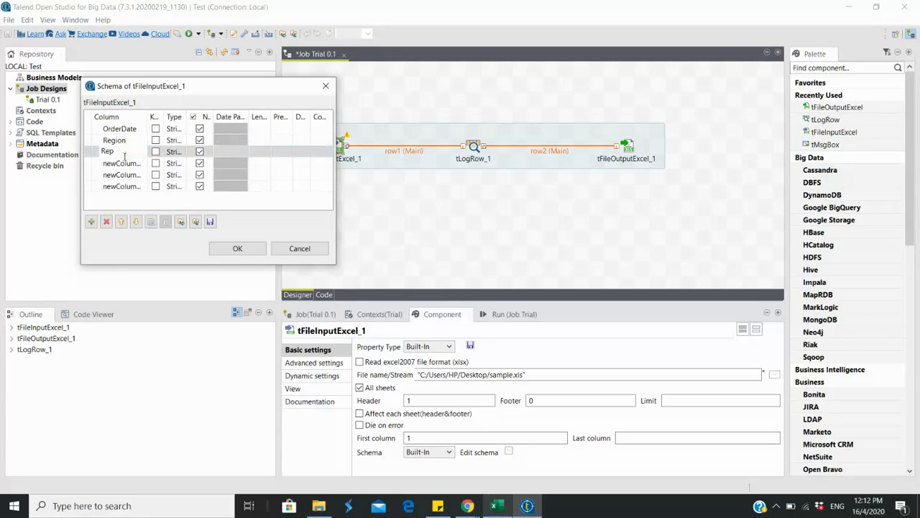
key("Return")
Rename the three remaining placeholder columns as Item, Units and Unit_Cost.
left_click(122, 164)
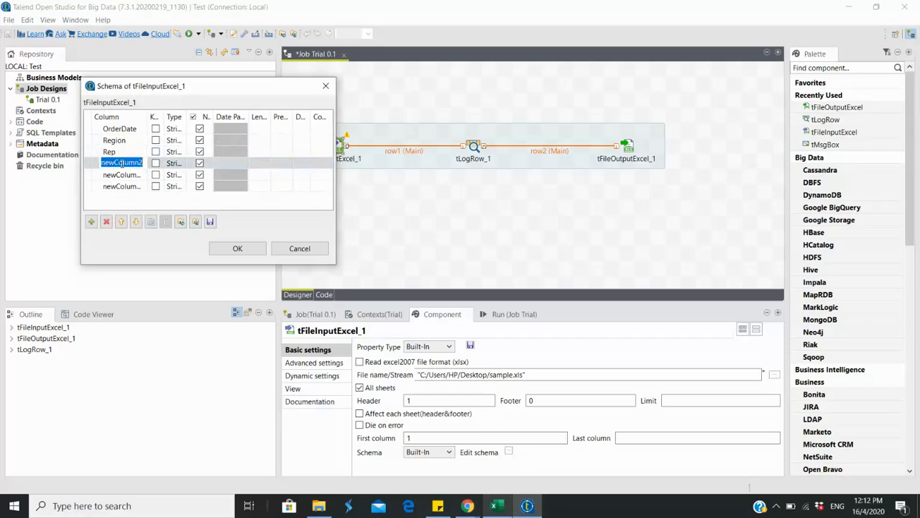
key("BackSpace")
type("Item")
key("Return")
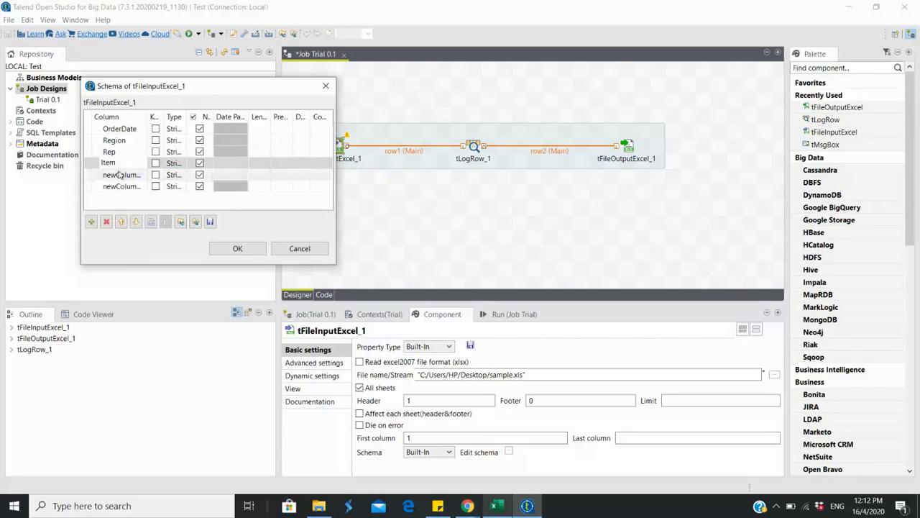
left_click(118, 175)
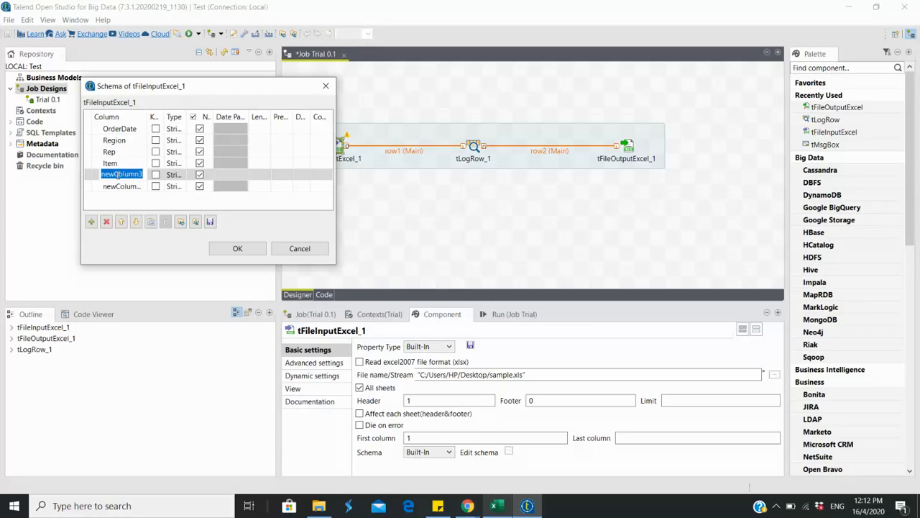
type("Units")
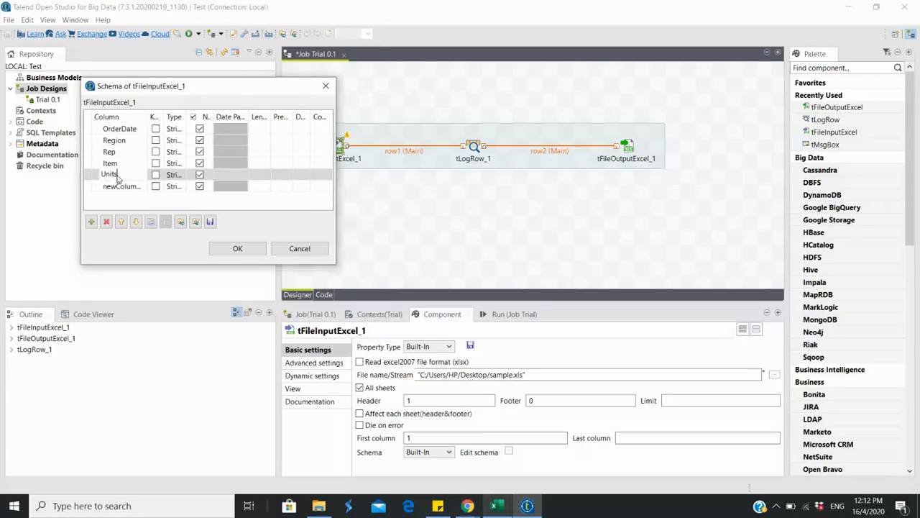
left_click(115, 185)
left_click(115, 185)
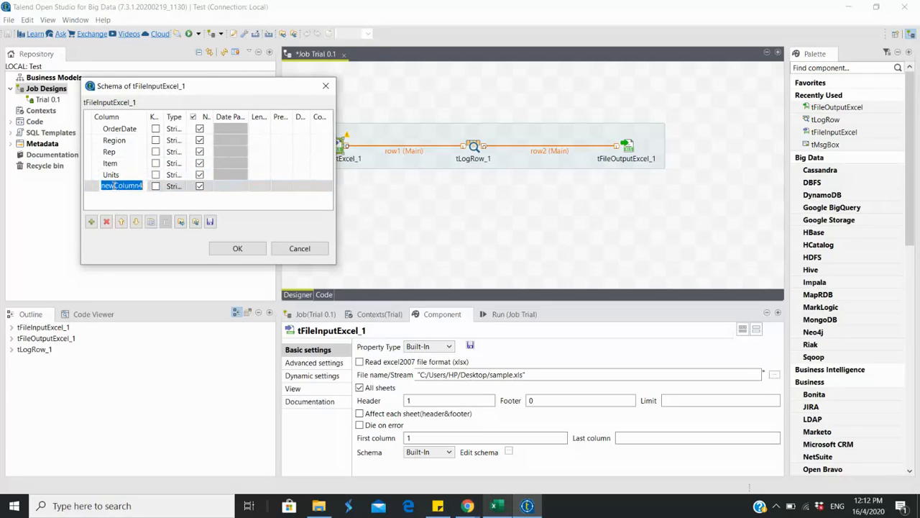
type("Unit_Cost")
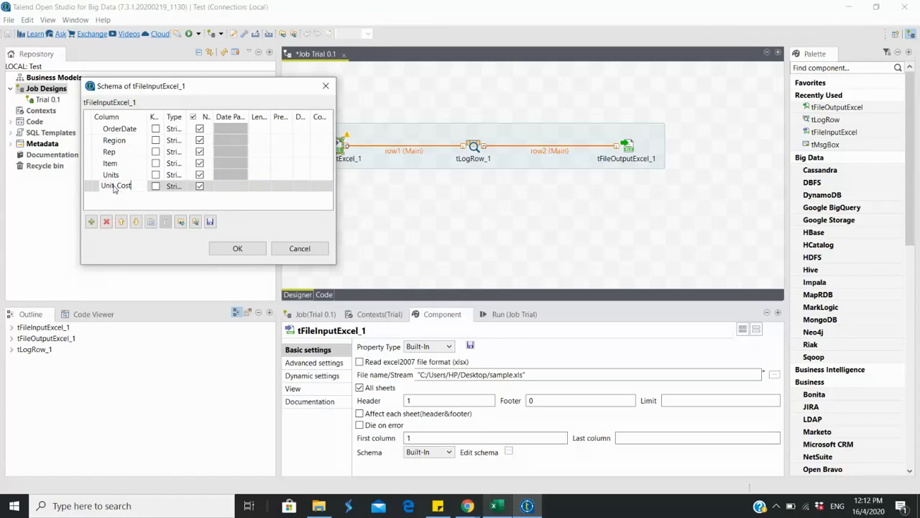
Add a seventh schema column named Total below Unit_Cost.
left_click(92, 222)
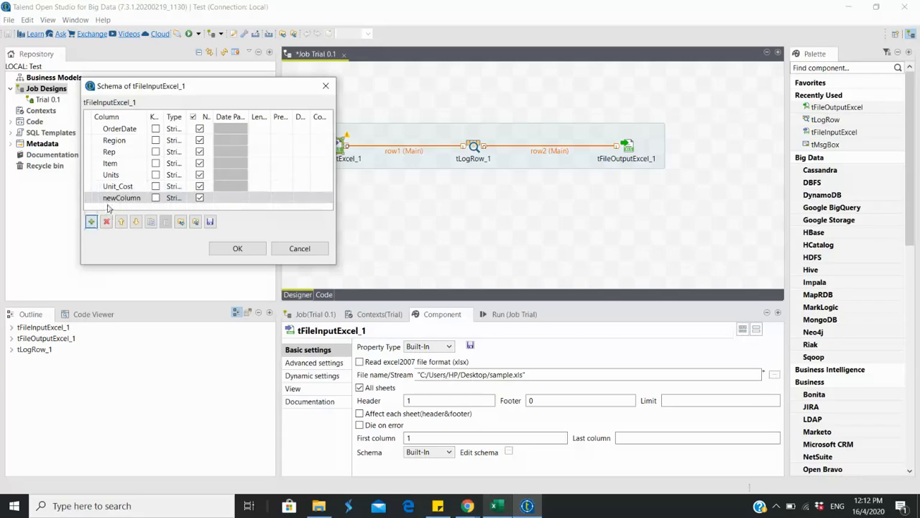
left_click(113, 197)
type("To")
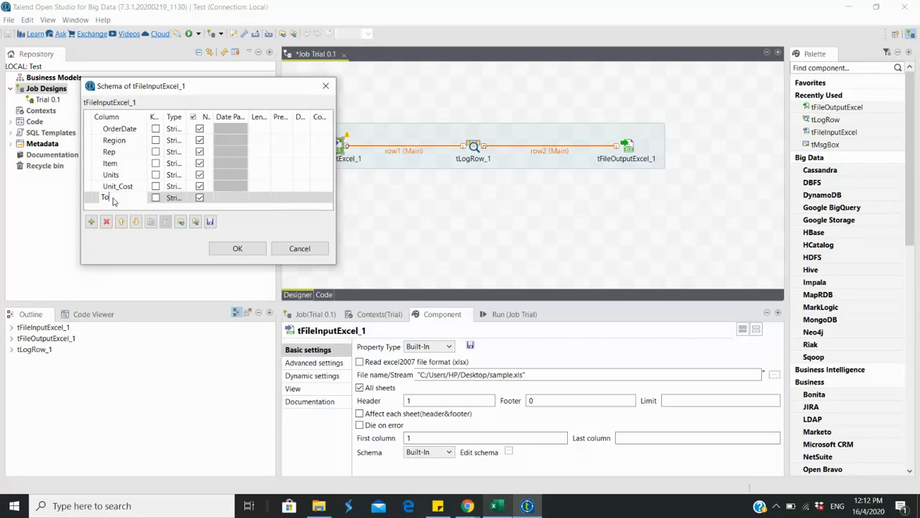
type("tal")
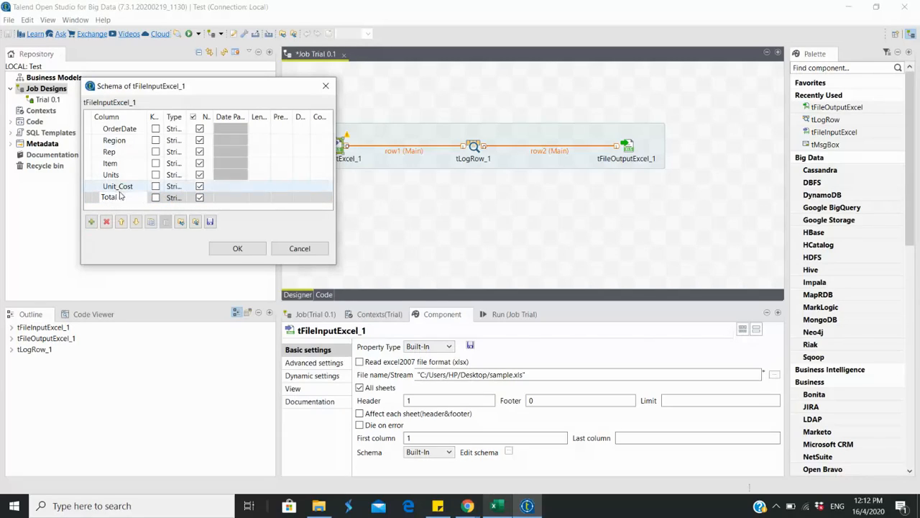
Mark OrderDate as a key column and check its values in sample.xls in Excel.
left_click(156, 129)
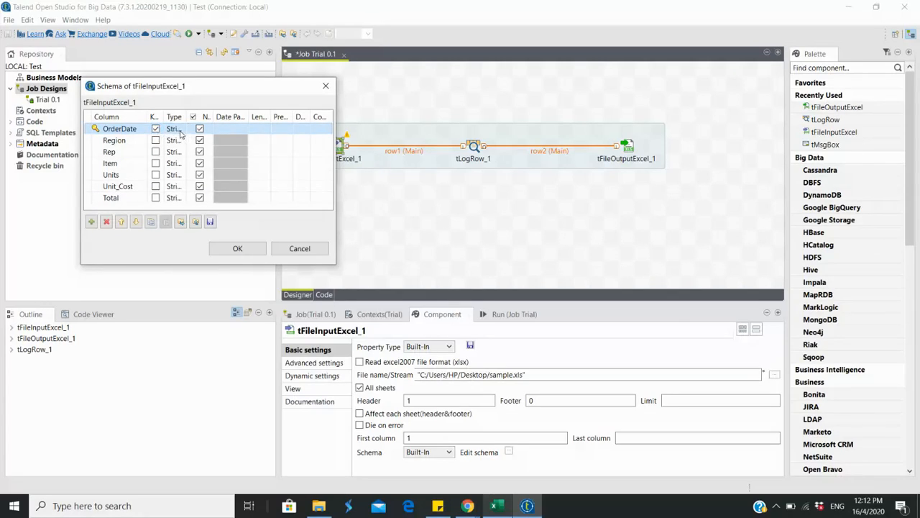
left_click(180, 129)
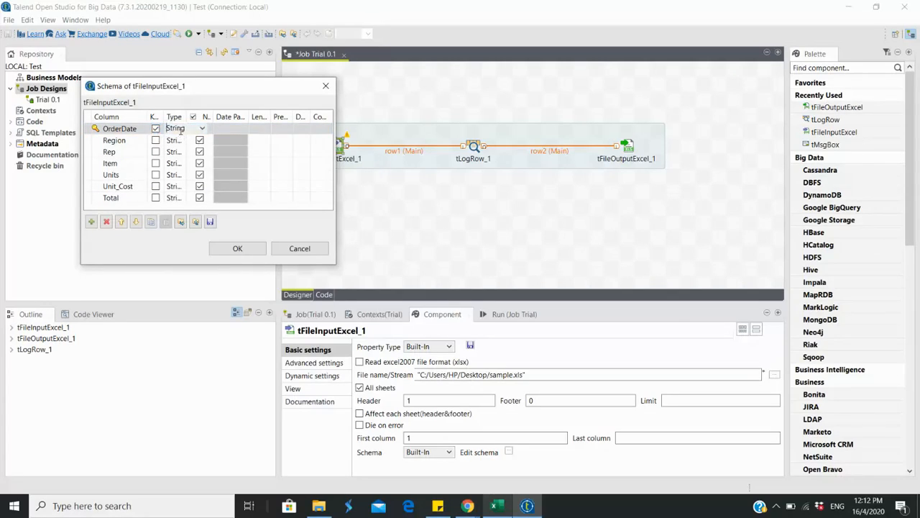
left_click(496, 505)
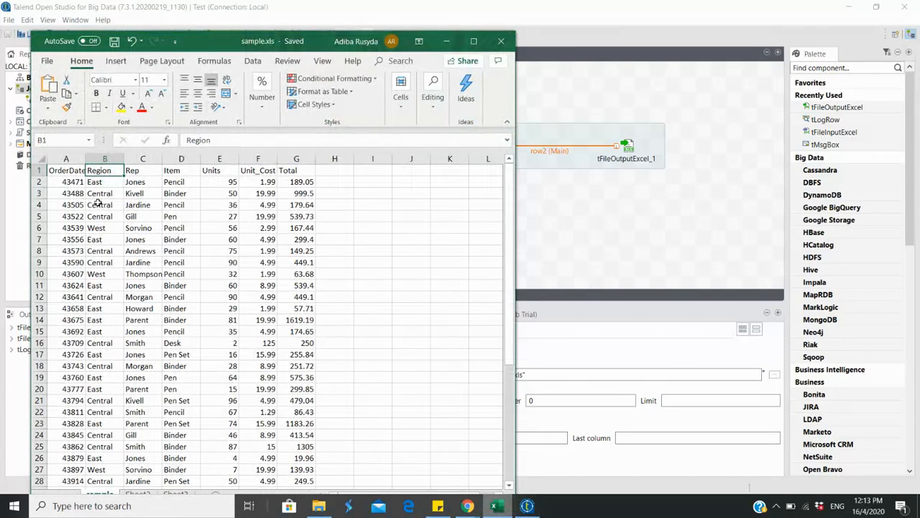
left_click(446, 41)
Set the OrderDate column's type to int | Integer and make it non-nullable.
left_click(181, 129)
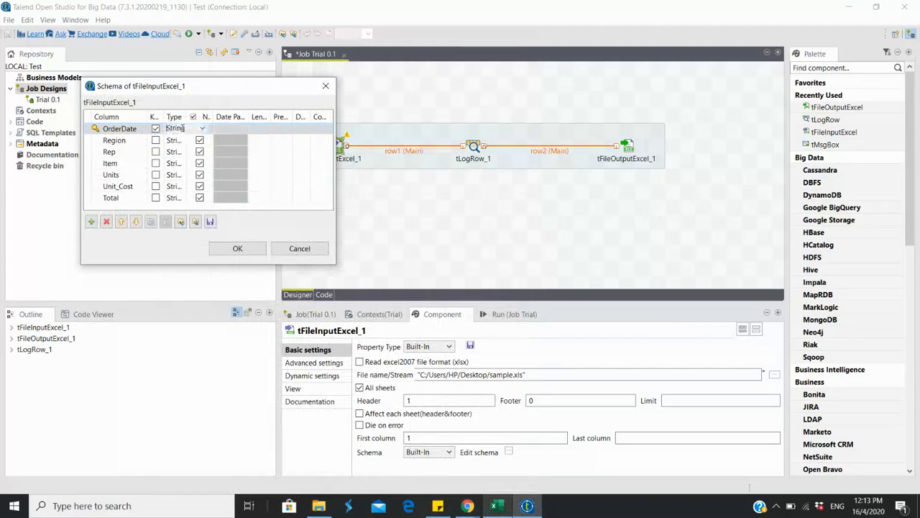
left_click(203, 129)
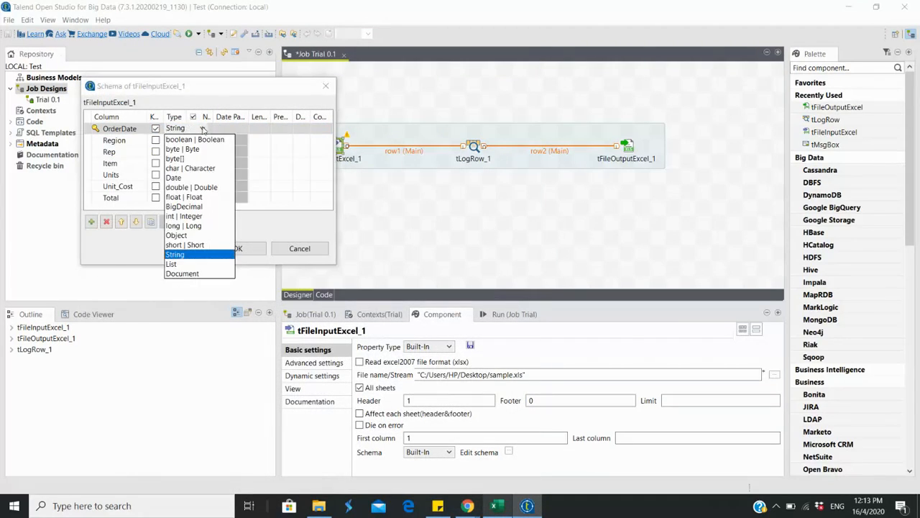
left_click(180, 216)
left_click(181, 221)
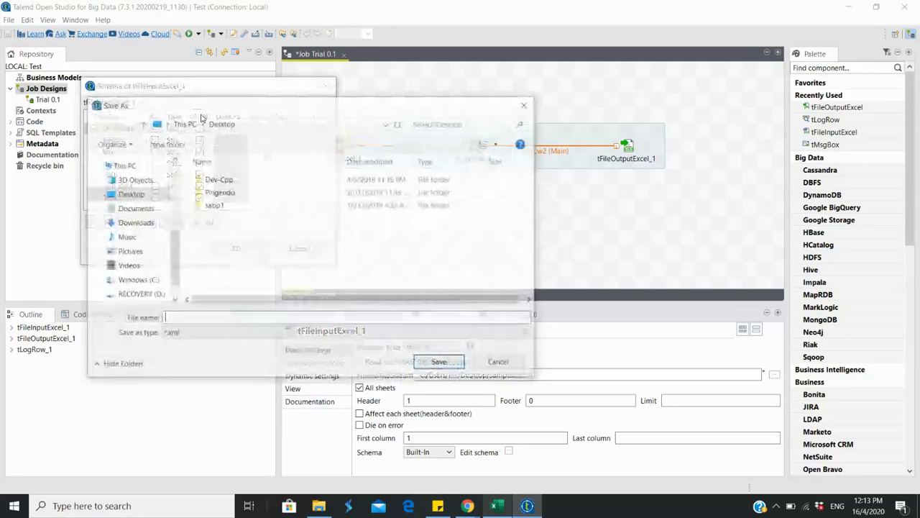
left_click(500, 363)
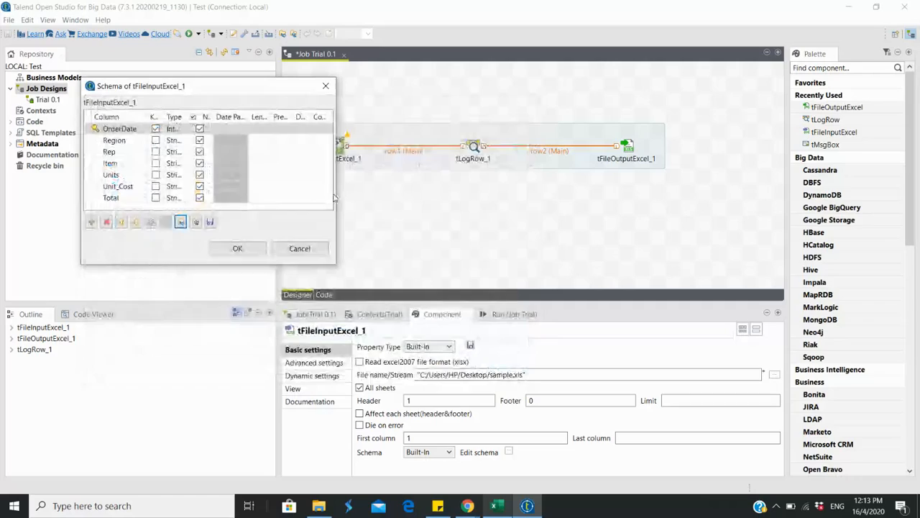
left_click(199, 129)
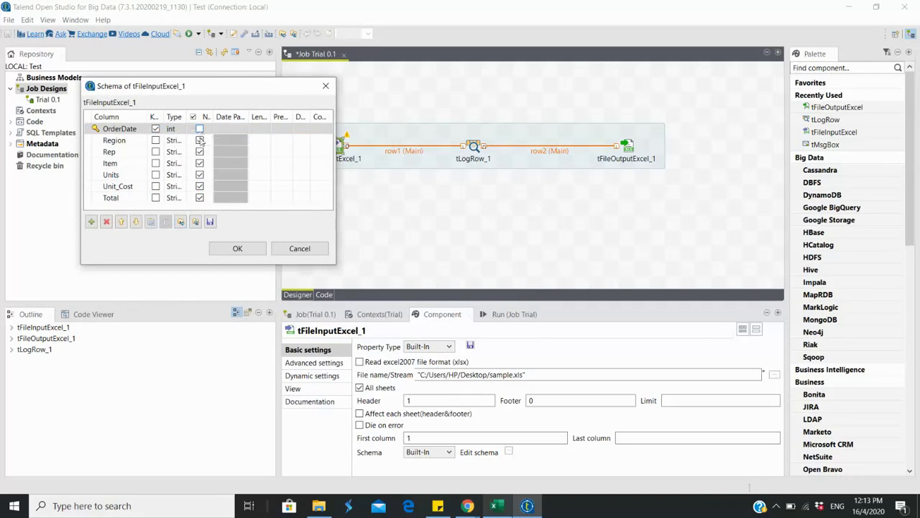
Set the type of the Units, Unit_Cost and Total columns to float | Float.
left_click(174, 176)
left_click(175, 175)
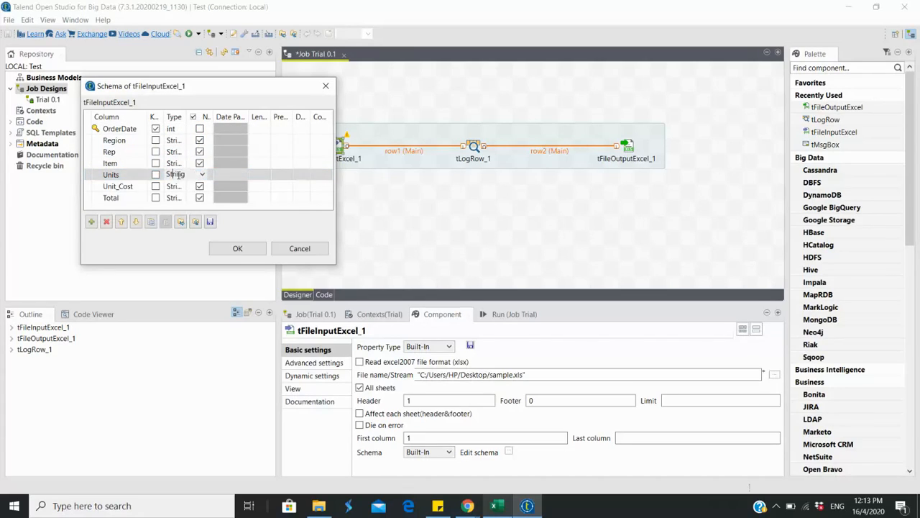
left_click(180, 175)
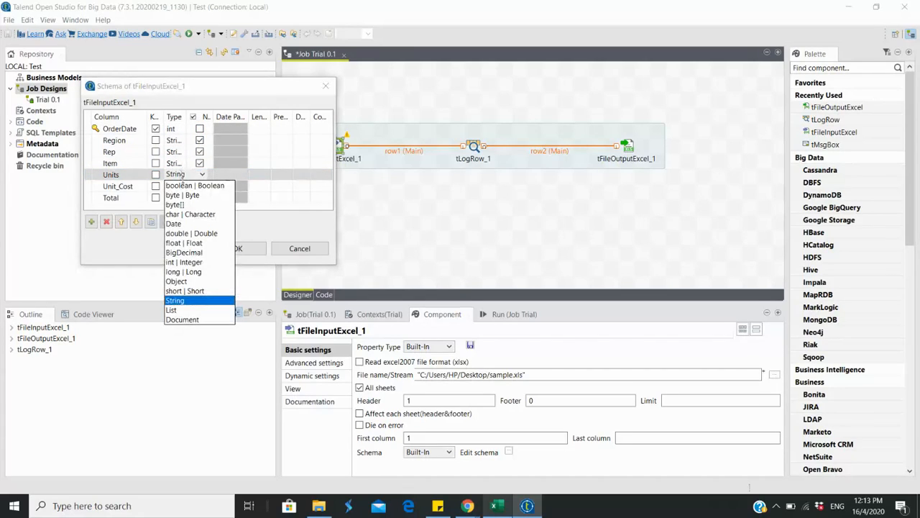
left_click(189, 243)
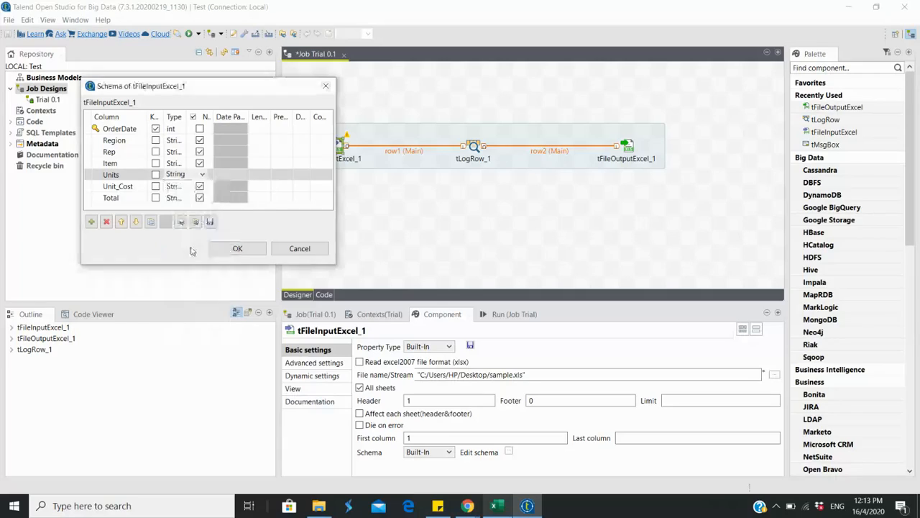
left_click(177, 186)
left_click(178, 186)
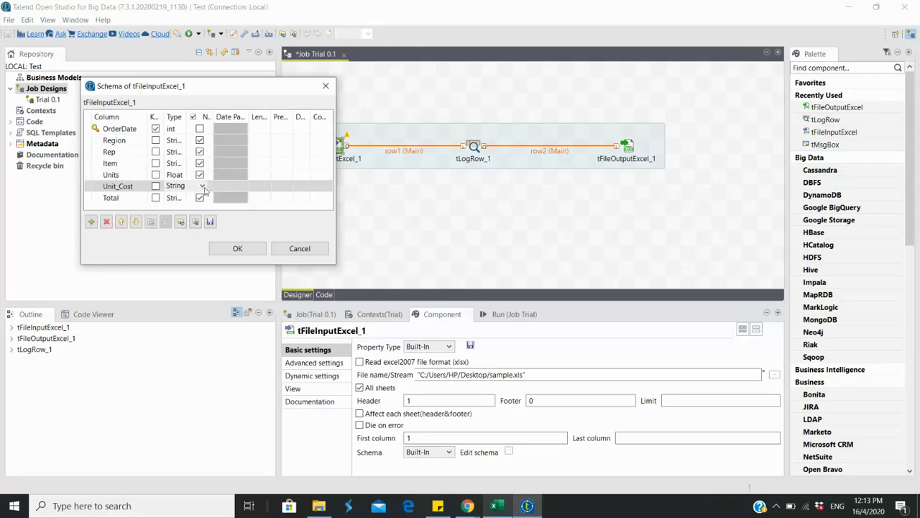
left_click(202, 186)
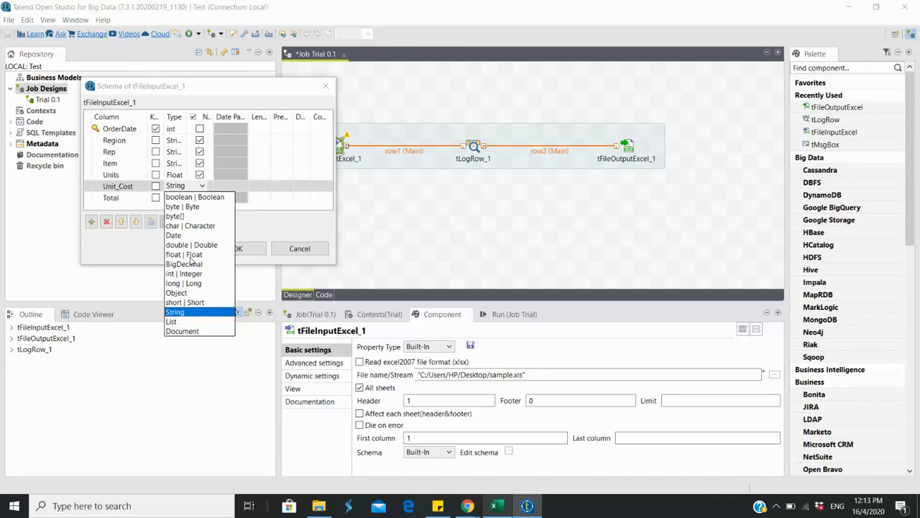
left_click(189, 255)
left_click(196, 200)
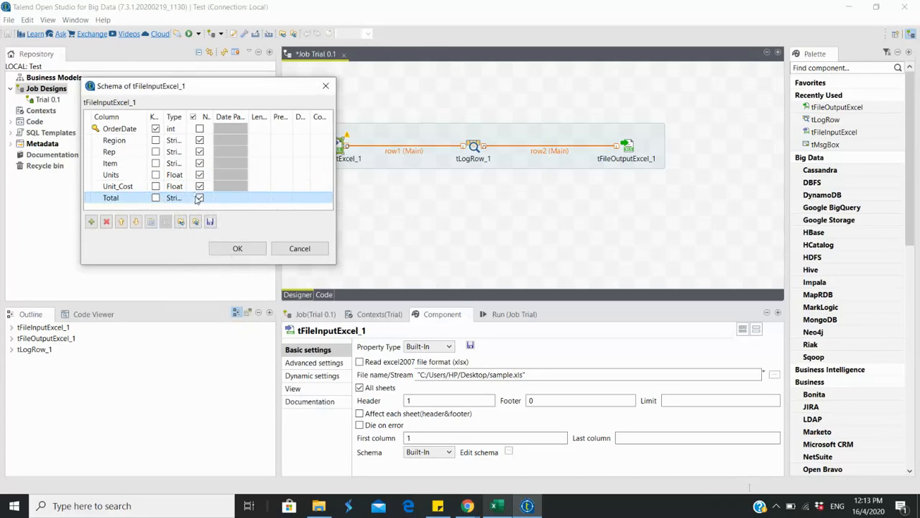
left_click(179, 198)
left_click(202, 197)
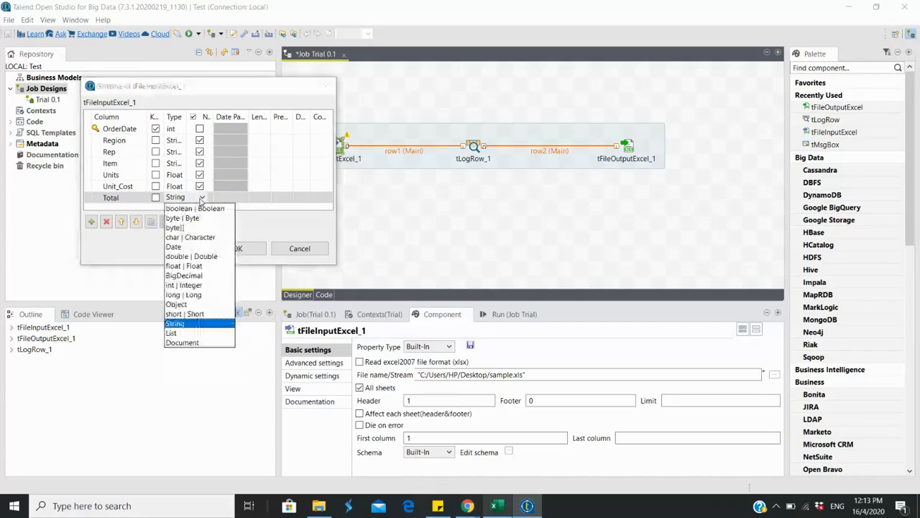
left_click(180, 266)
Set the length of the OrderDate, Region, Rep and Item columns to 10 in the input schema.
left_click(257, 128)
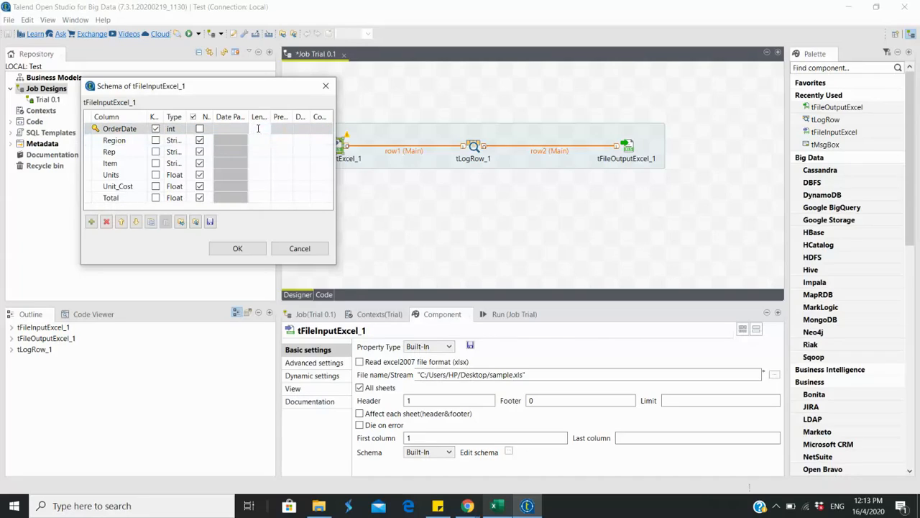
type("10")
left_click(253, 139)
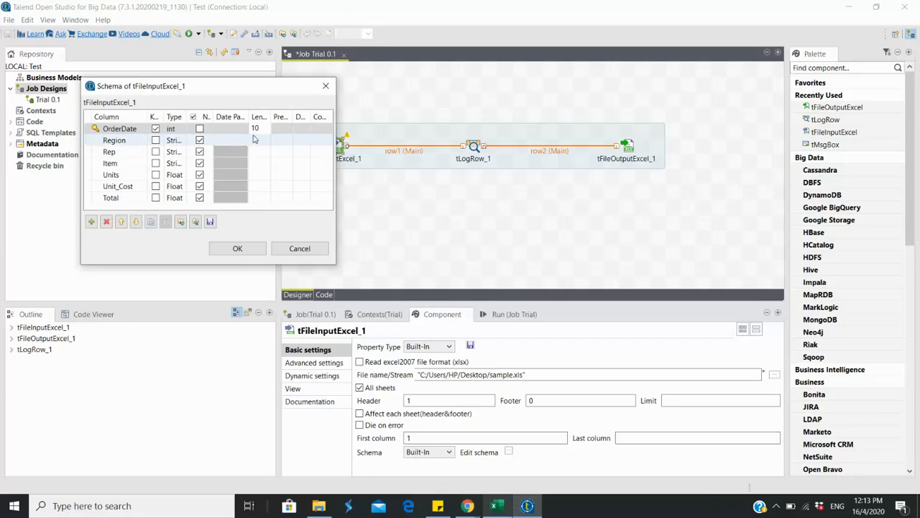
type("10")
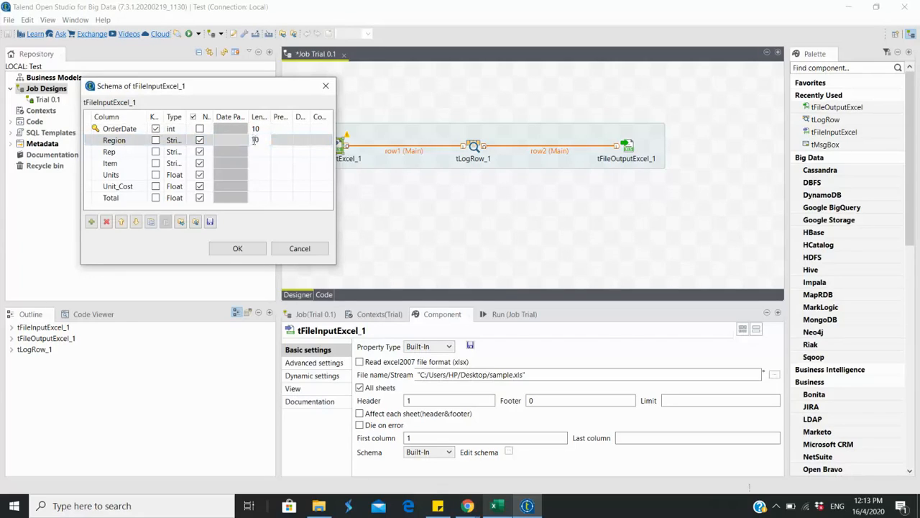
left_click(253, 152)
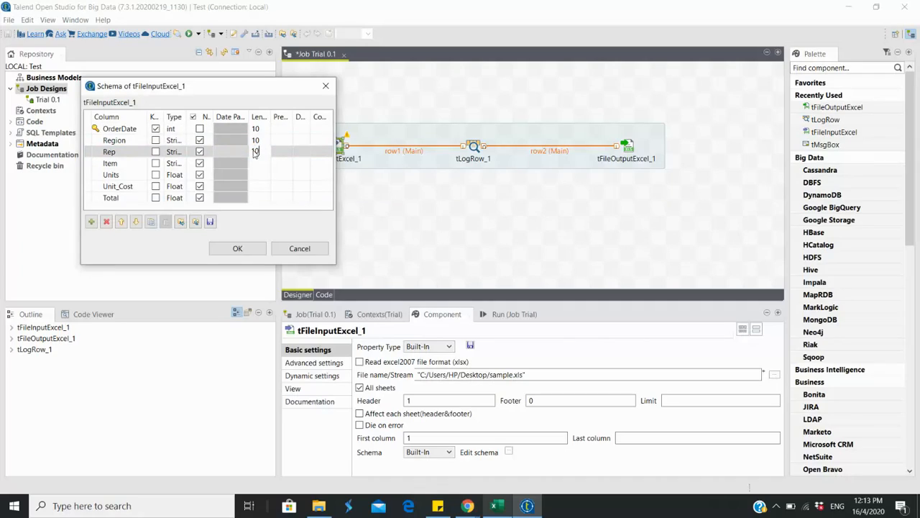
left_click(255, 162)
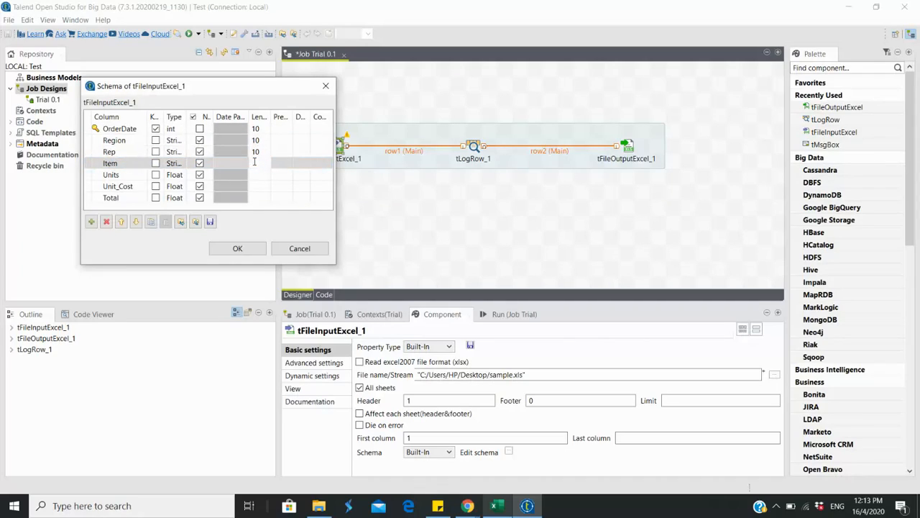
Set the length of the Units, Unit_Cost and Total columns to 10 and propagate the schema changes through the job.
left_click(255, 174)
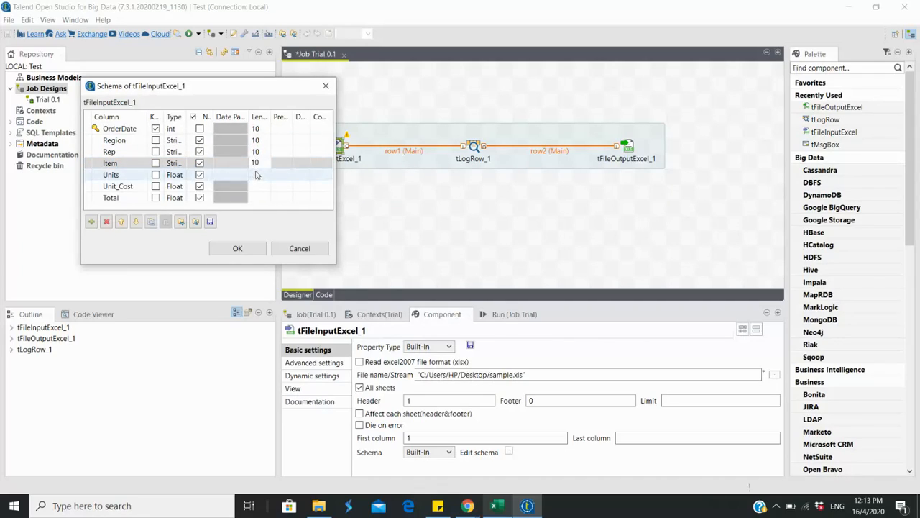
type("10")
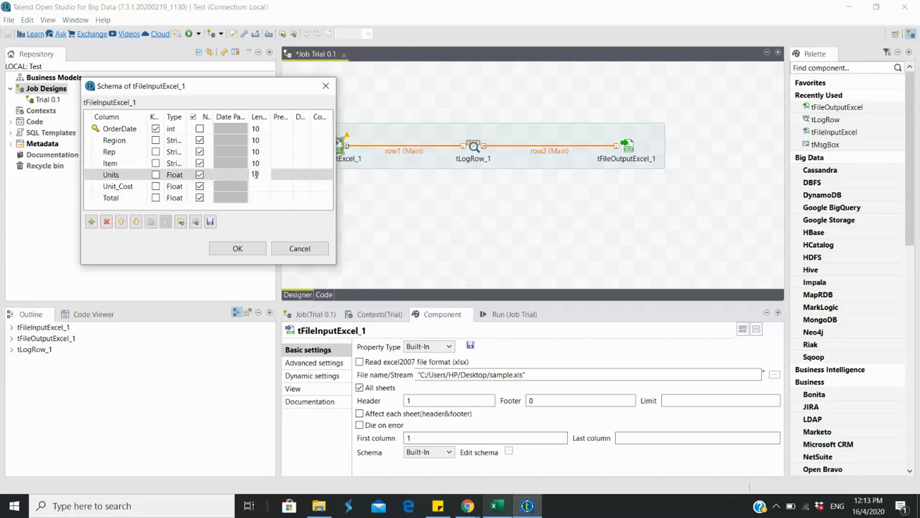
left_click(255, 186)
type("10")
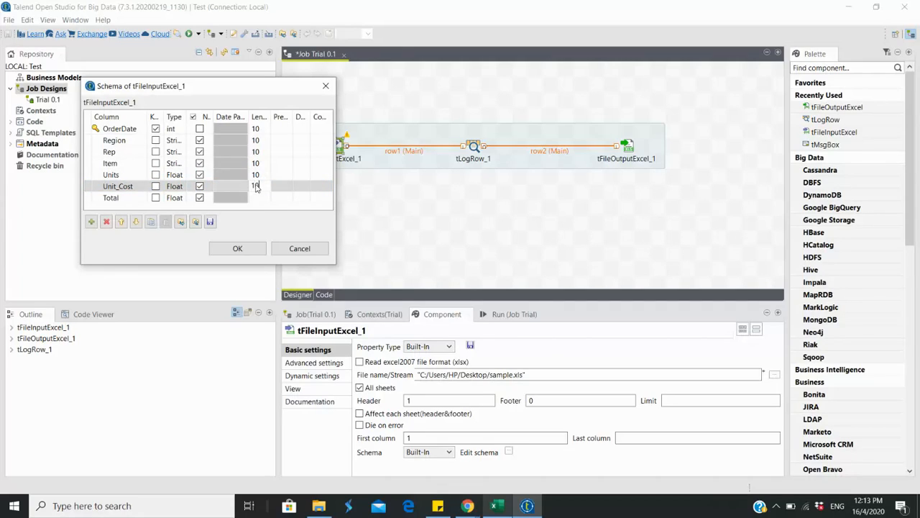
left_click(256, 196)
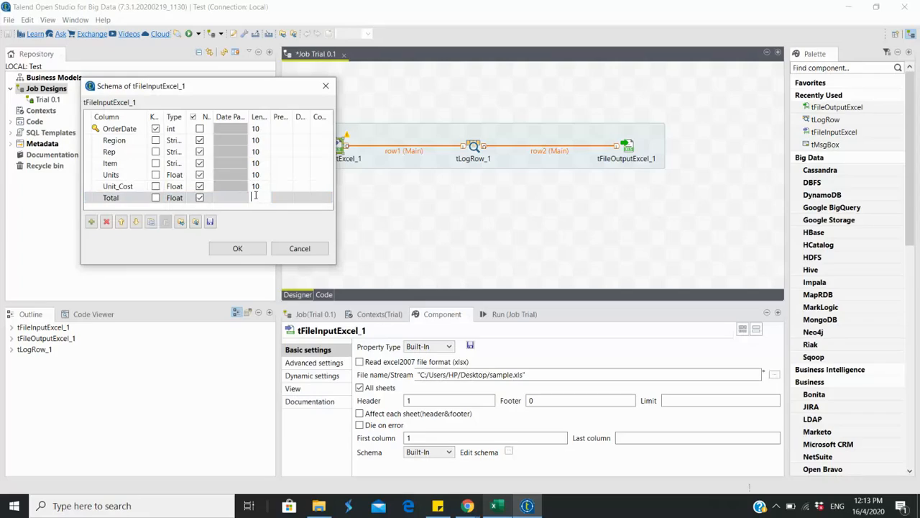
type("10")
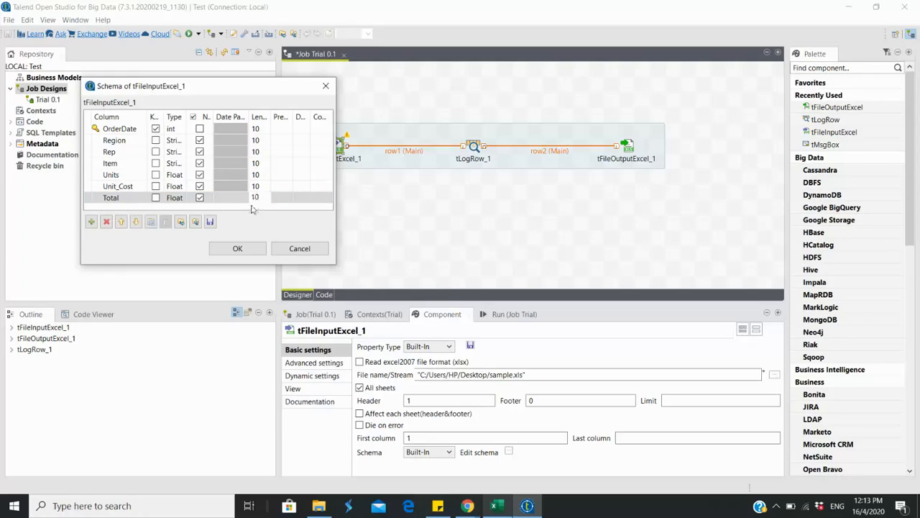
left_click(237, 249)
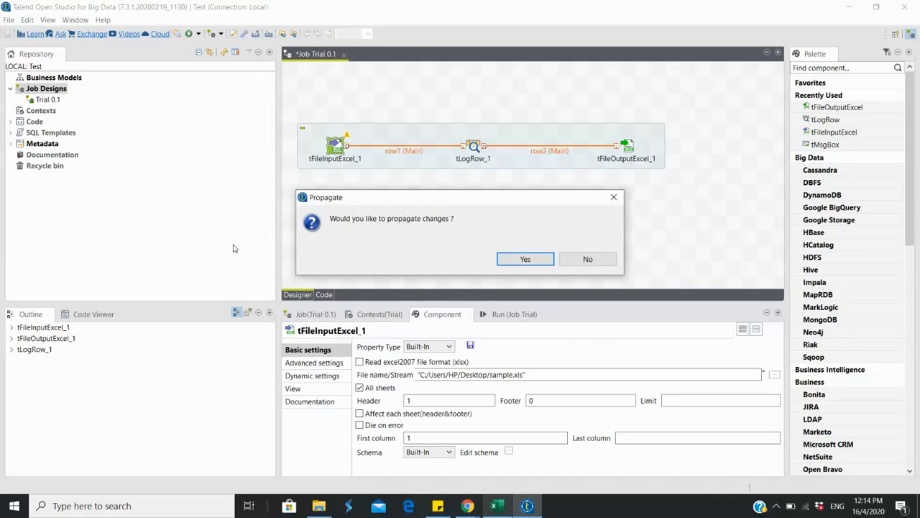
left_click(502, 260)
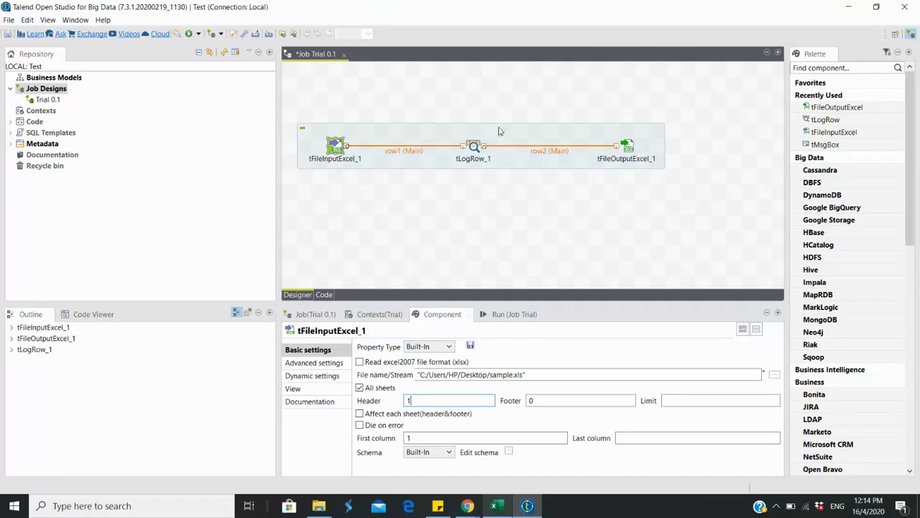
Change the field separator of tLogRow_1 to a comma.
left_click(474, 148)
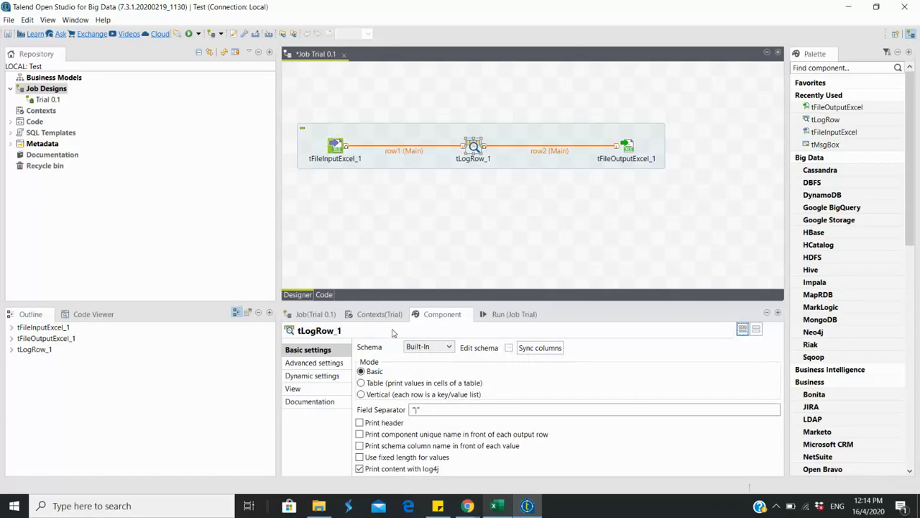
left_click(418, 410)
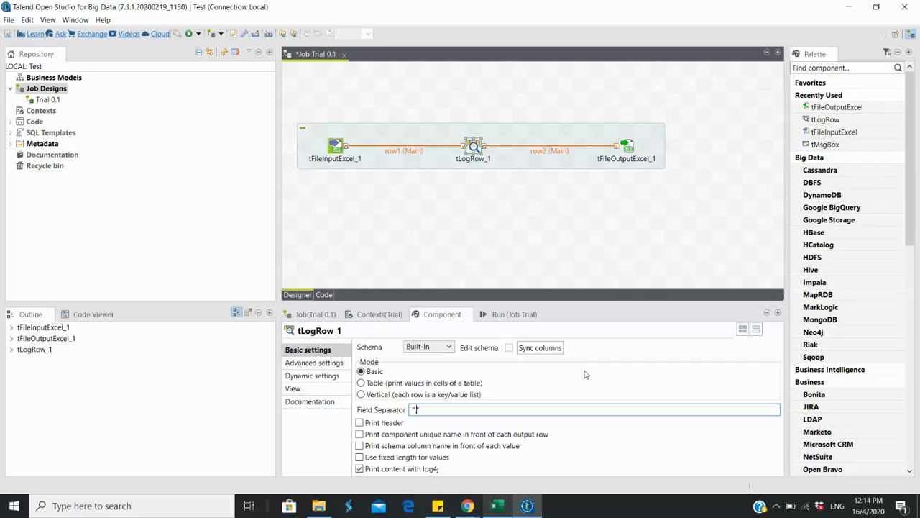
Change the output file of tFileOutputExcel_1 to outputdemo.xls in the workspace folder.
left_click(633, 151)
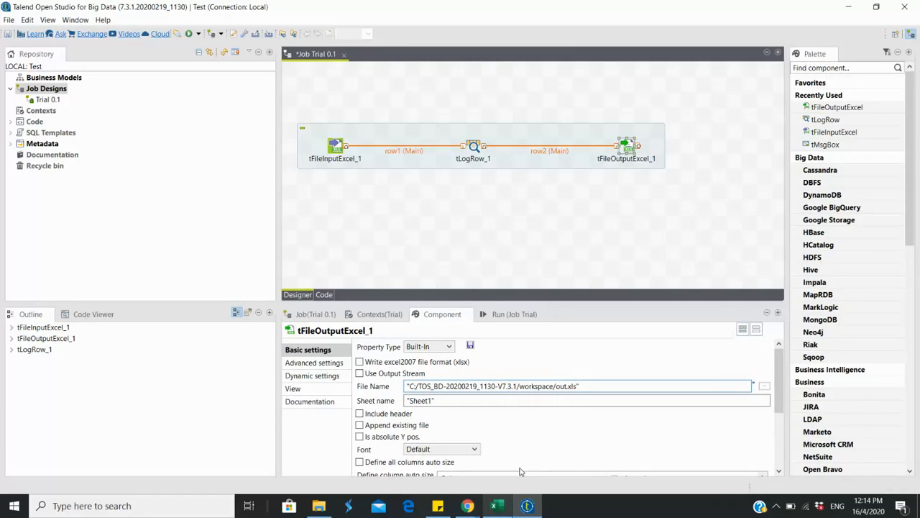
type("putdemo")
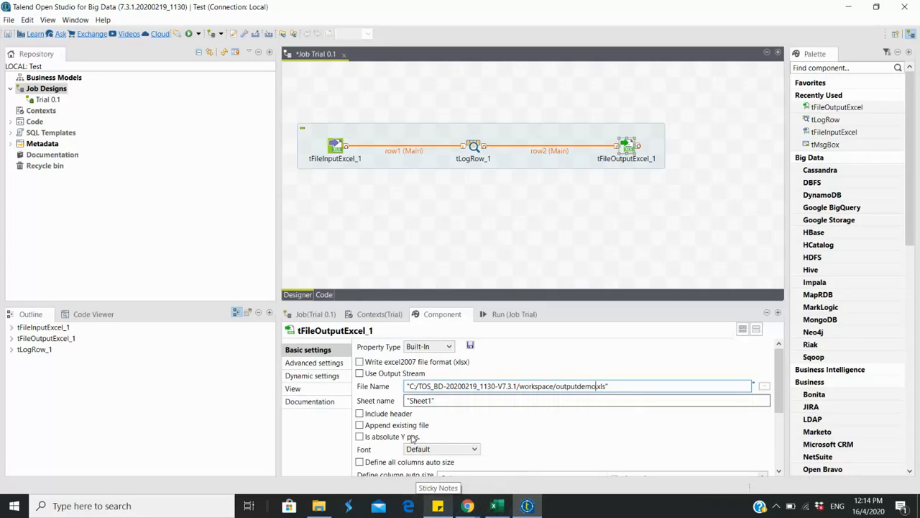
Change the font of tFileOutputExcel_1 to Tahoma and sync its columns with the incoming schema.
scroll(467, 435, "down", 2)
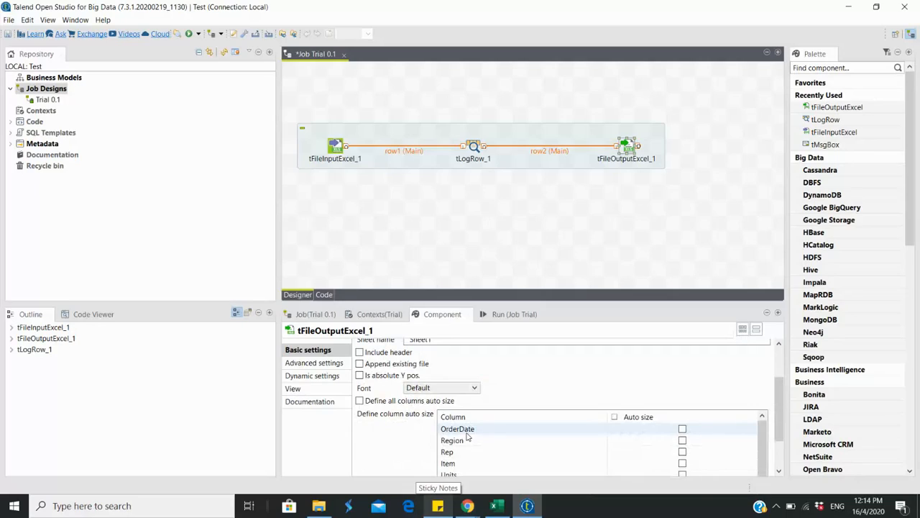
scroll(467, 435, "down", 1)
scroll(411, 387, "down", 3)
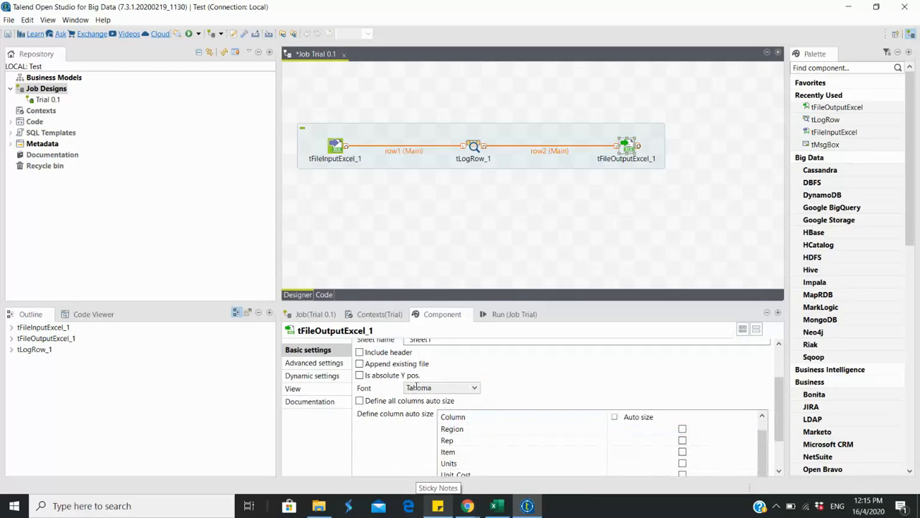
left_click_drag(777, 405, 777, 431)
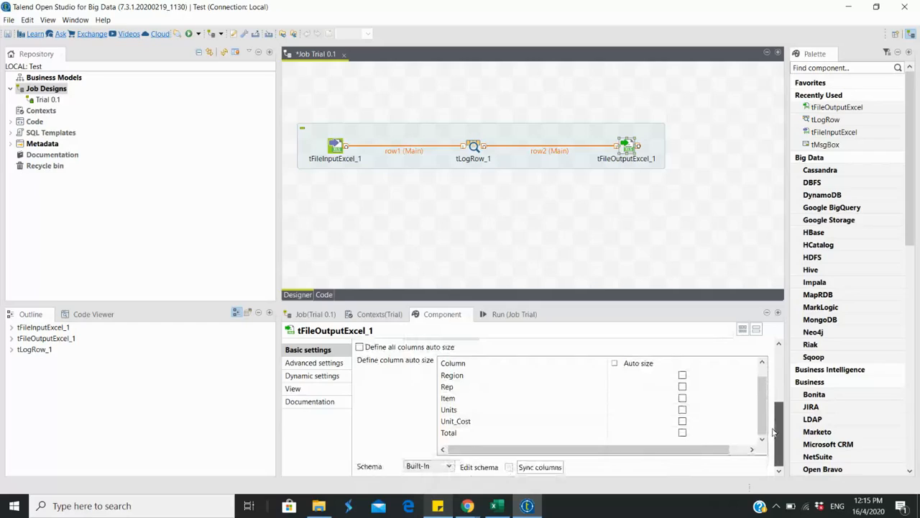
left_click(547, 469)
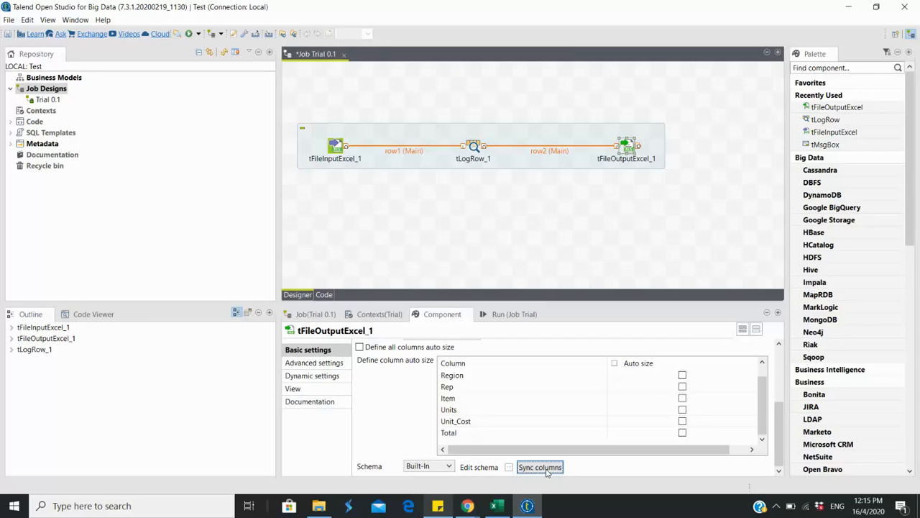
Run the Trial job and review the logged rows in its console output from beginning to end.
left_click(515, 317)
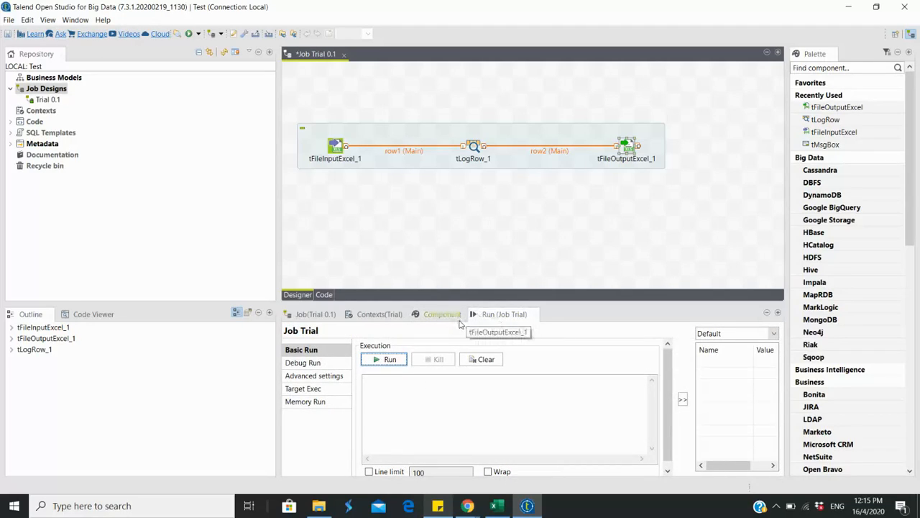
left_click(392, 366)
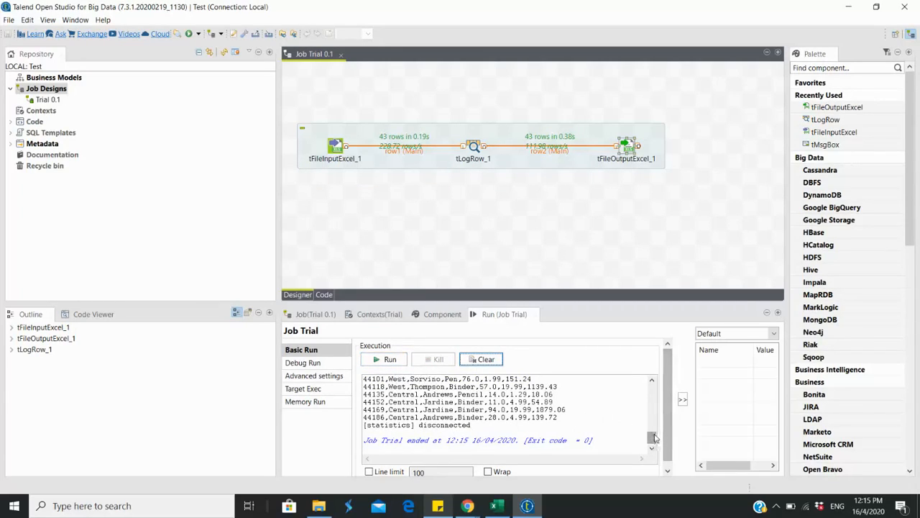
left_click_drag(652, 438, 650, 381)
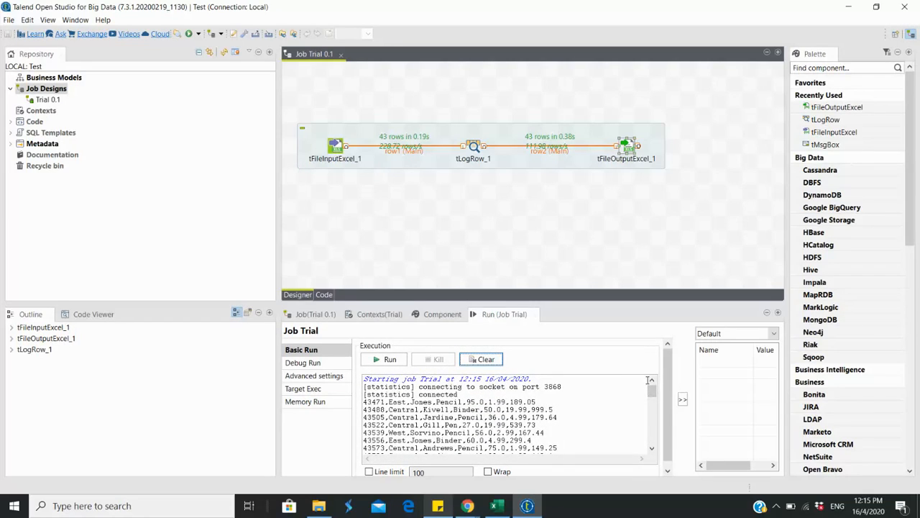
left_click_drag(652, 389, 651, 437)
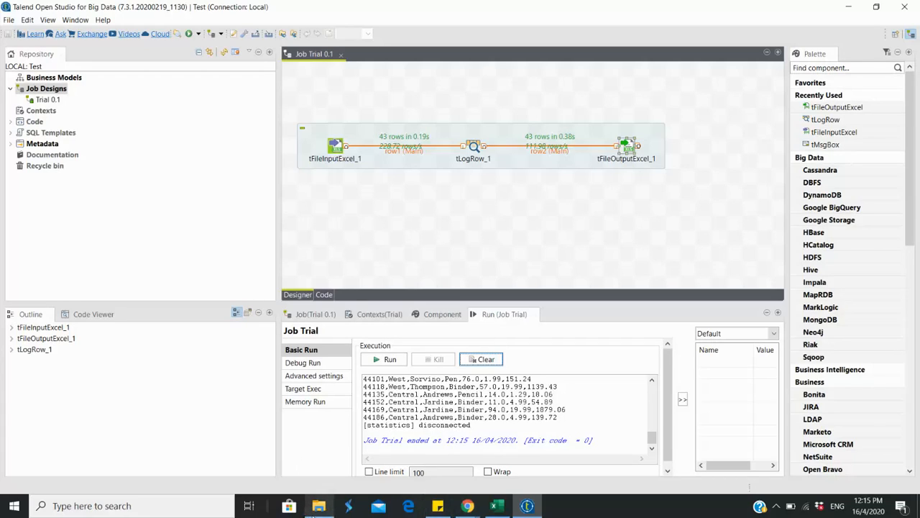
Switch to File Explorer, open outputdemo.xls from the workspace folder in Excel and view its rows in a maximized window.
left_click(313, 512)
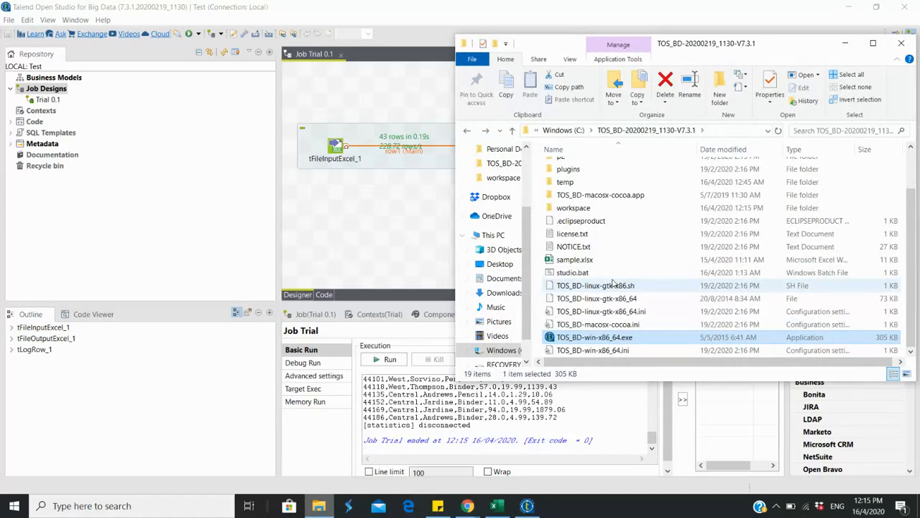
double_click(581, 208)
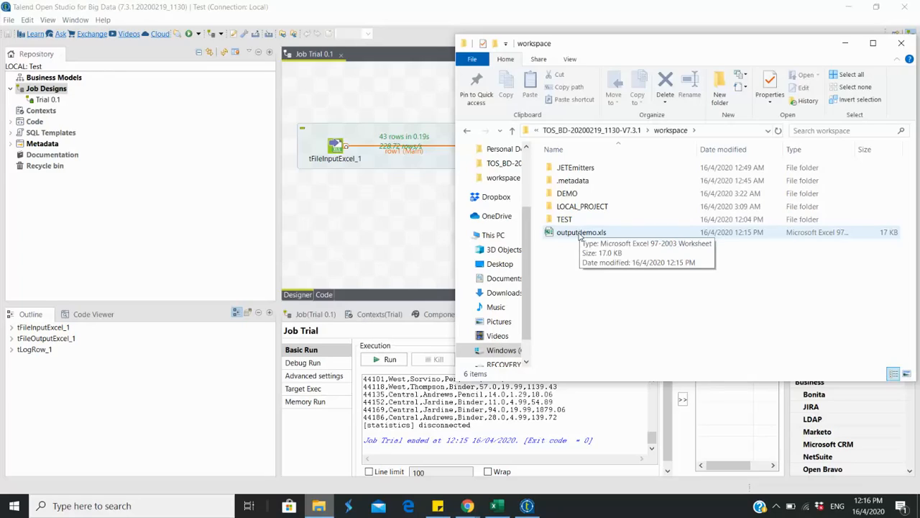
left_click(581, 236)
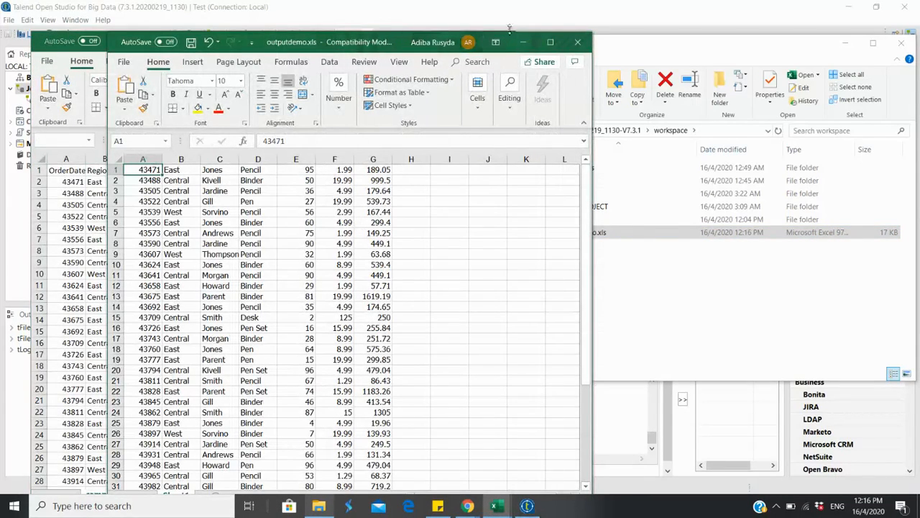
left_click(551, 42)
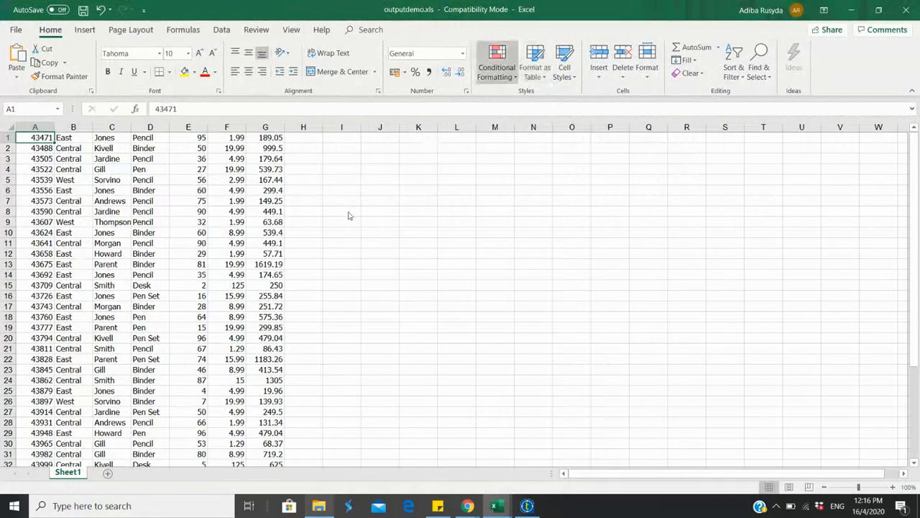